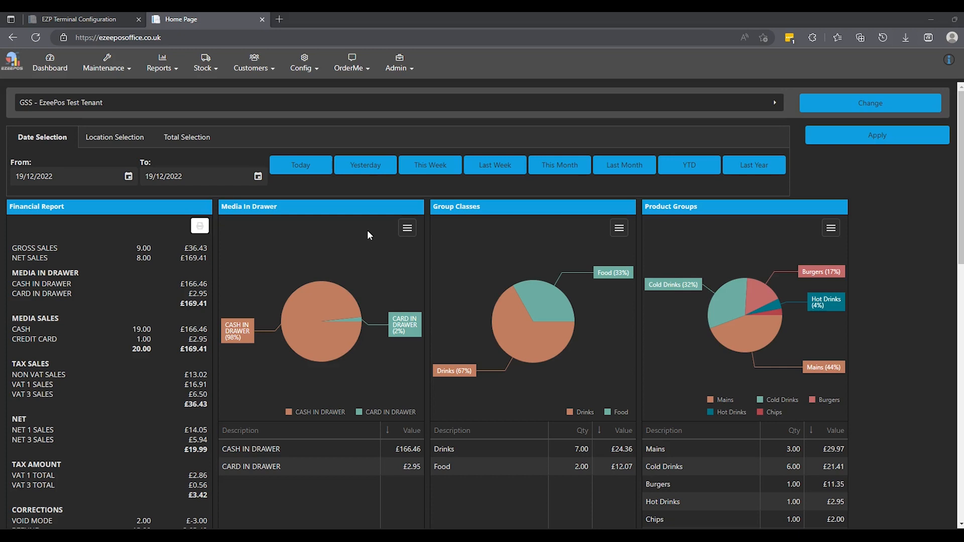
Step: Review the dashboard's sales reports, charts and product tables, and look at the location selection options
scroll(368, 233, "down", 8)
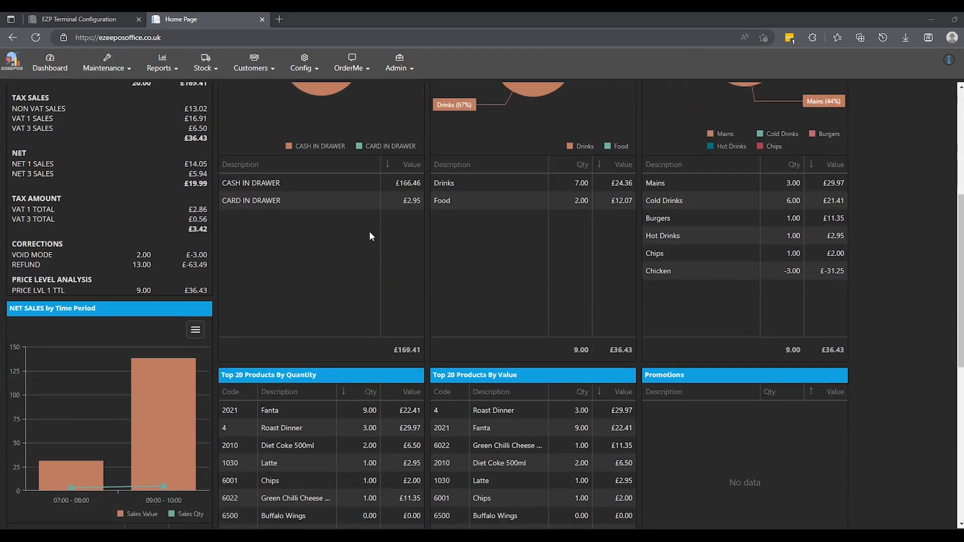
scroll(372, 243, "down", 1)
scroll(371, 242, "up", 3)
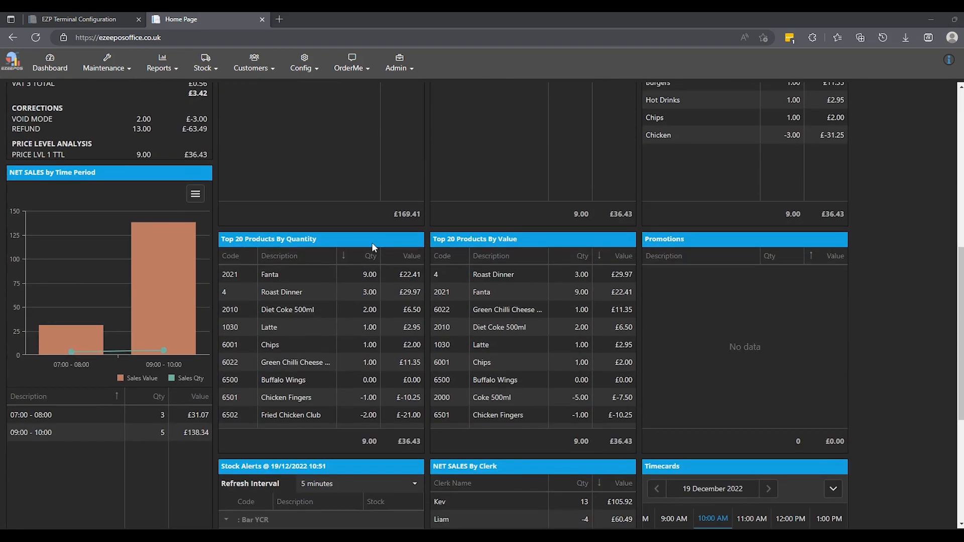
scroll(372, 243, "up", 7)
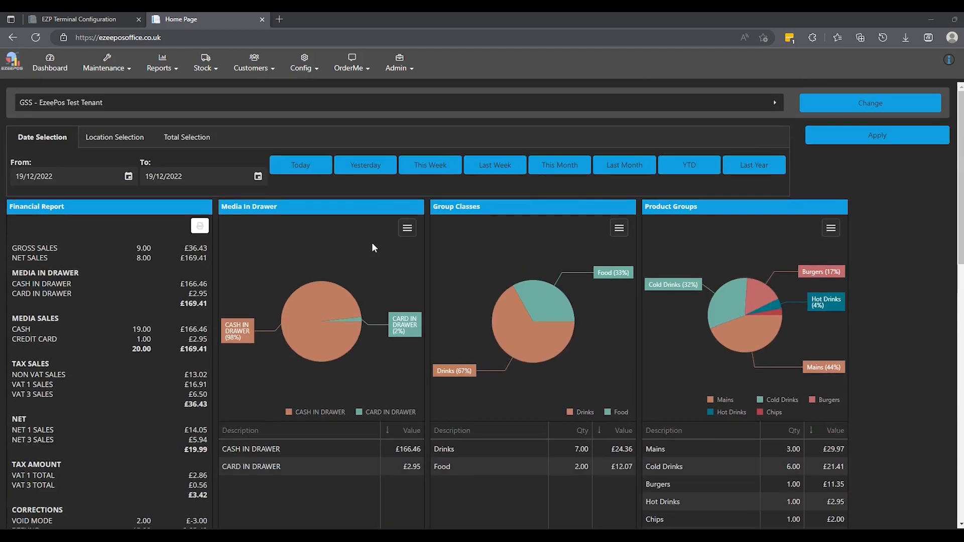
left_click(98, 142)
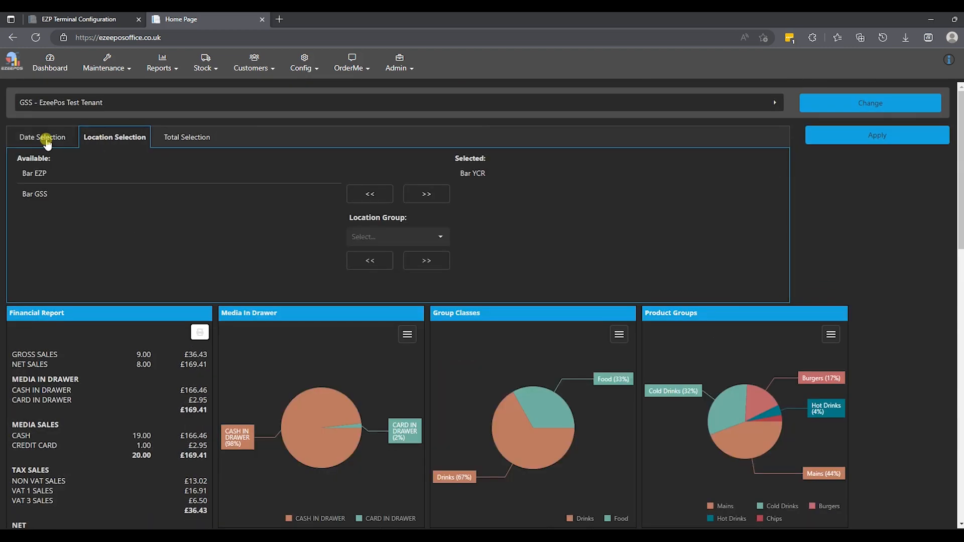
left_click(48, 143)
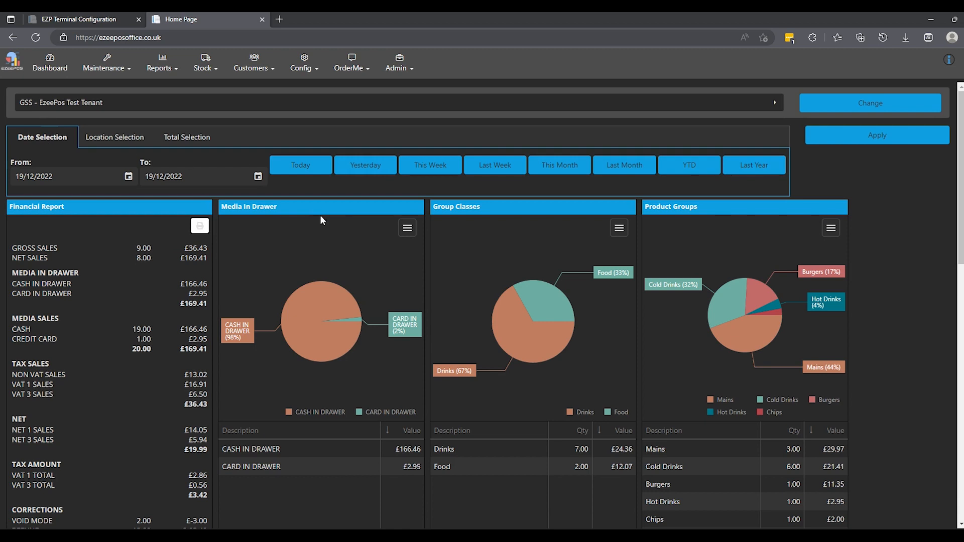
Step: Open the EZP terminal configuration of the Swan terminal at the Bar YCR location
left_click(311, 70)
mouse_move(311, 141)
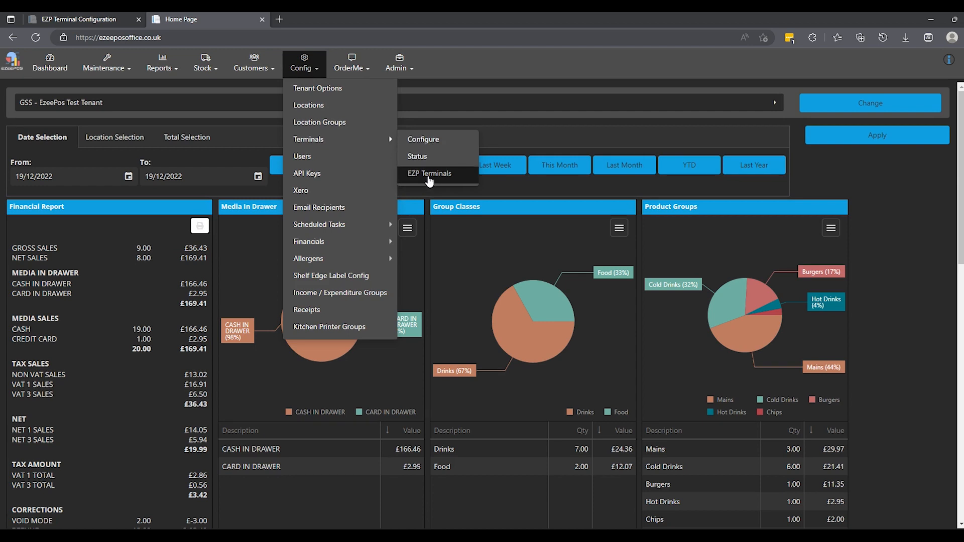
left_click(429, 177)
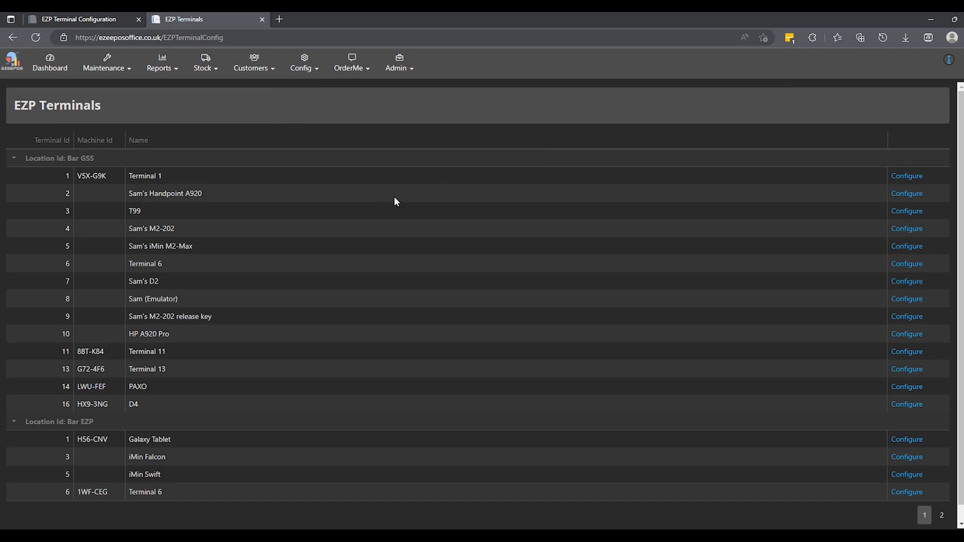
left_click(941, 515)
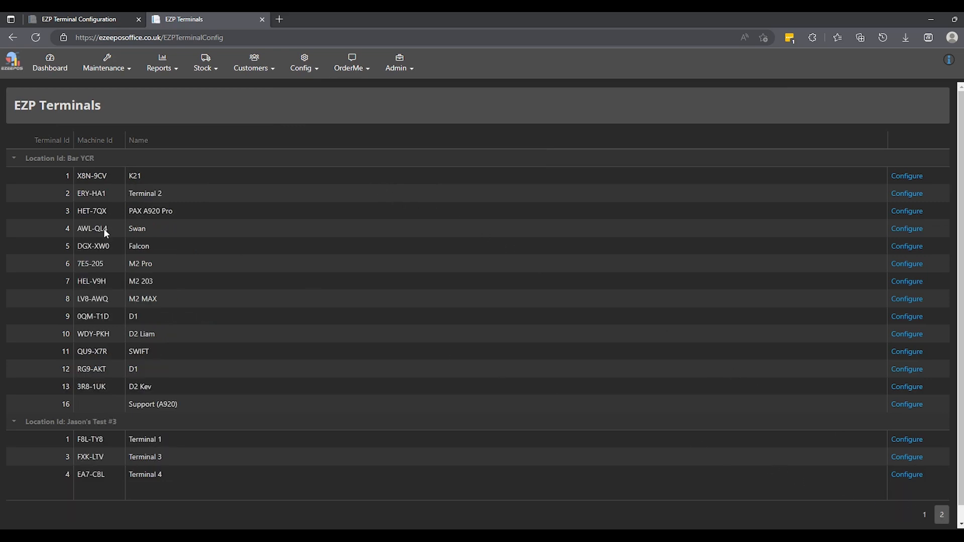
left_click(907, 230)
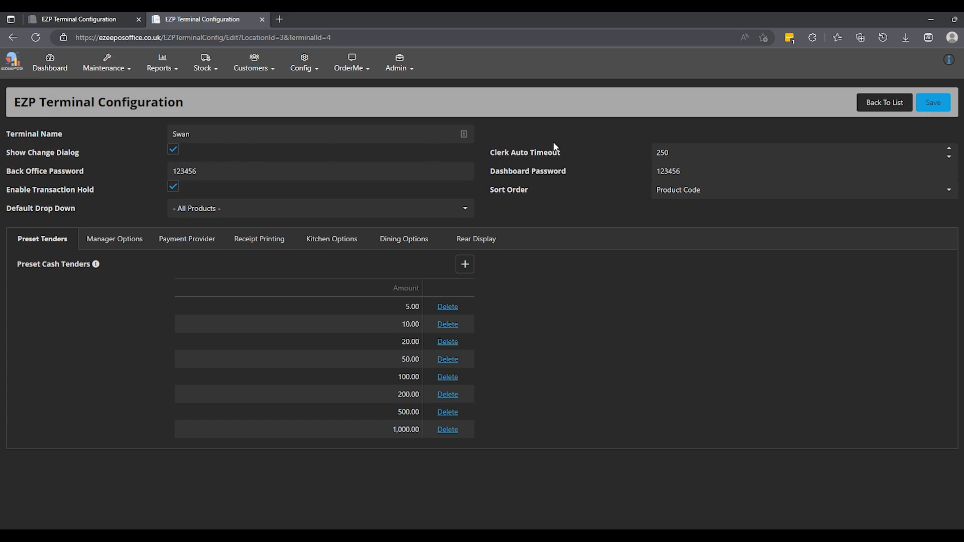
Step: Set the terminal's Clerk Auto Timeout to 200
left_click(699, 152)
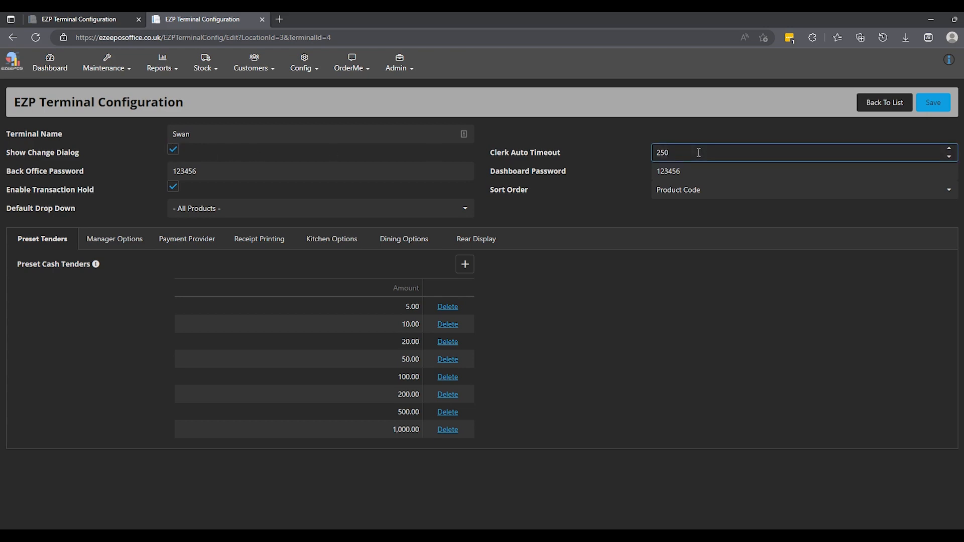
key("BackSpace")
key("BackSpace")
key("BackSpace")
type("200")
left_click(767, 143)
left_click(944, 151)
Step: Check the password fields and the Sort Order and Default Drop Down options, and save the terminal configuration
left_click(211, 169)
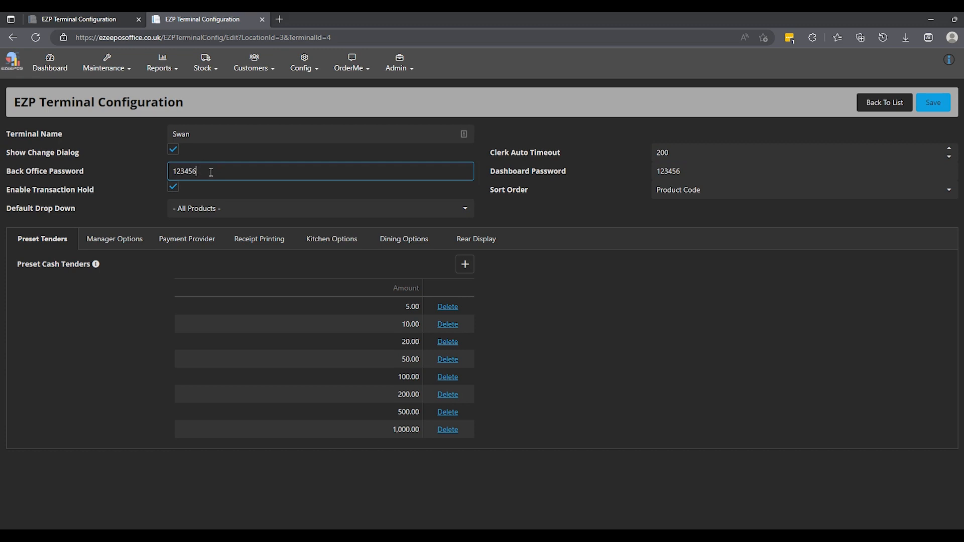
left_click(678, 171)
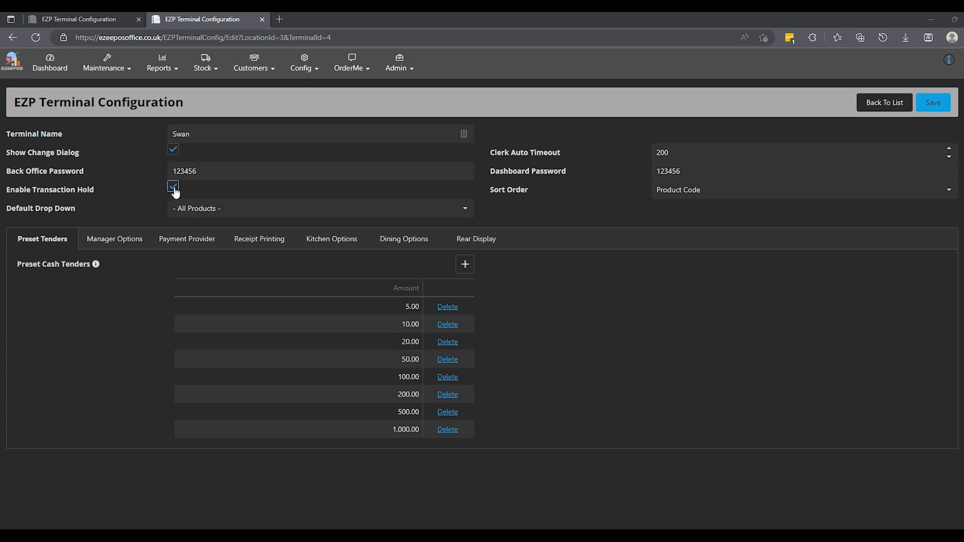
left_click(703, 191)
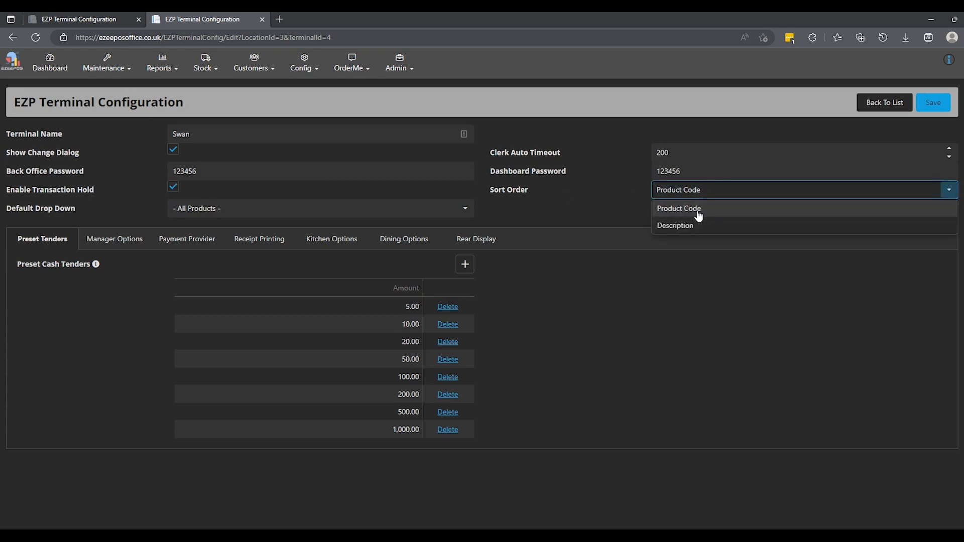
left_click(698, 192)
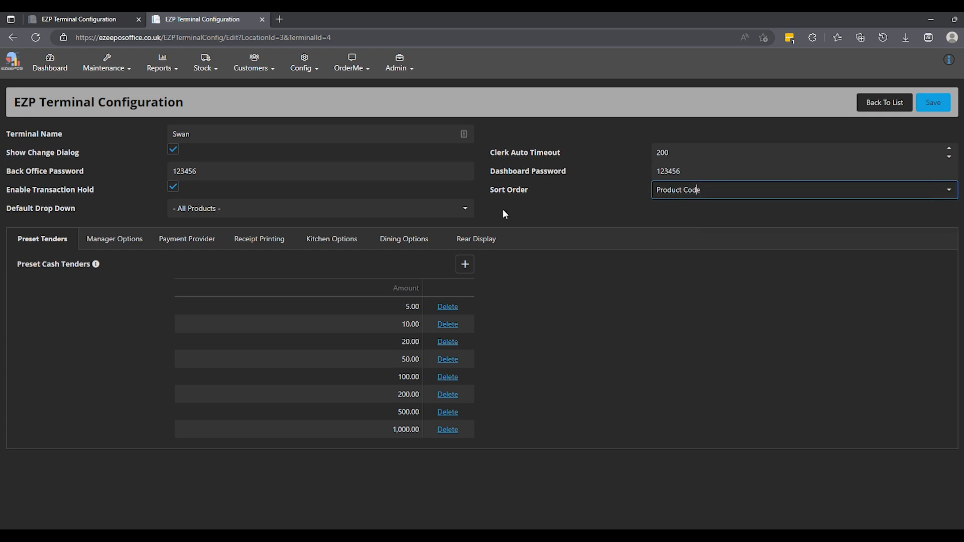
left_click(462, 213)
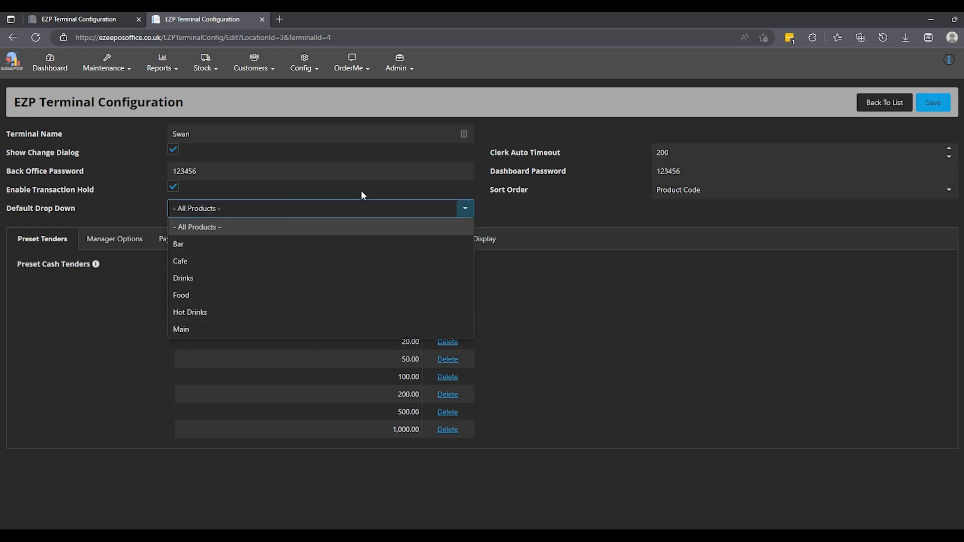
left_click(466, 208)
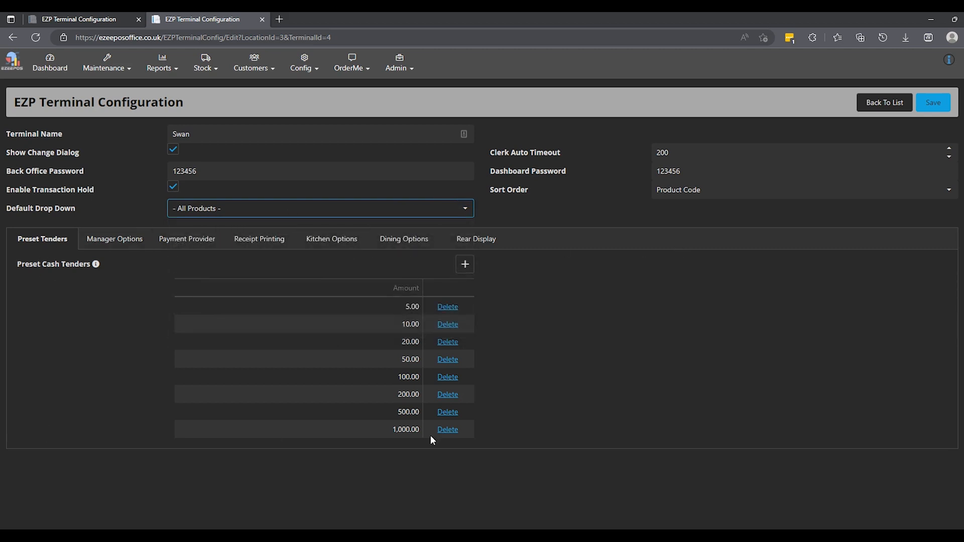
left_click(928, 107)
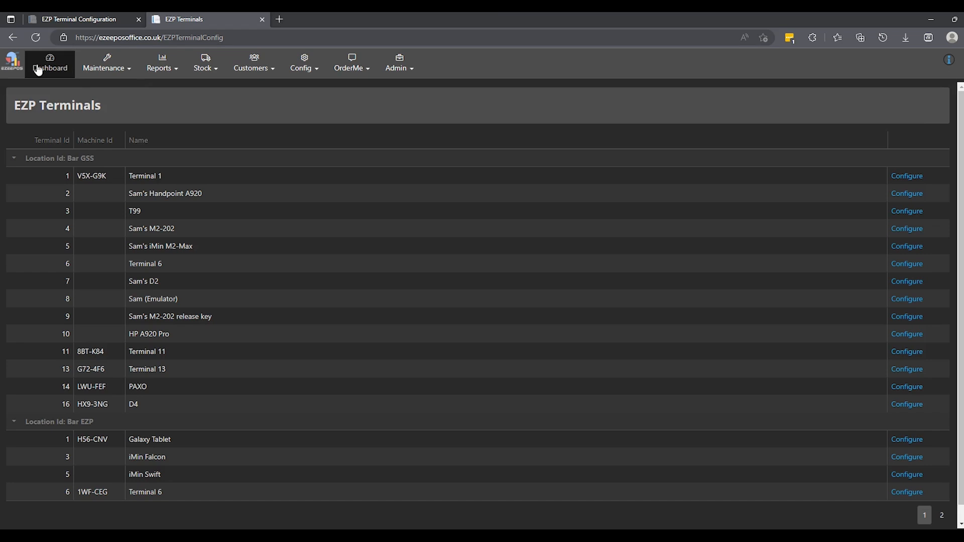
Step: Return to the dashboard, open the clerk list and start a new clerk record
left_click(38, 70)
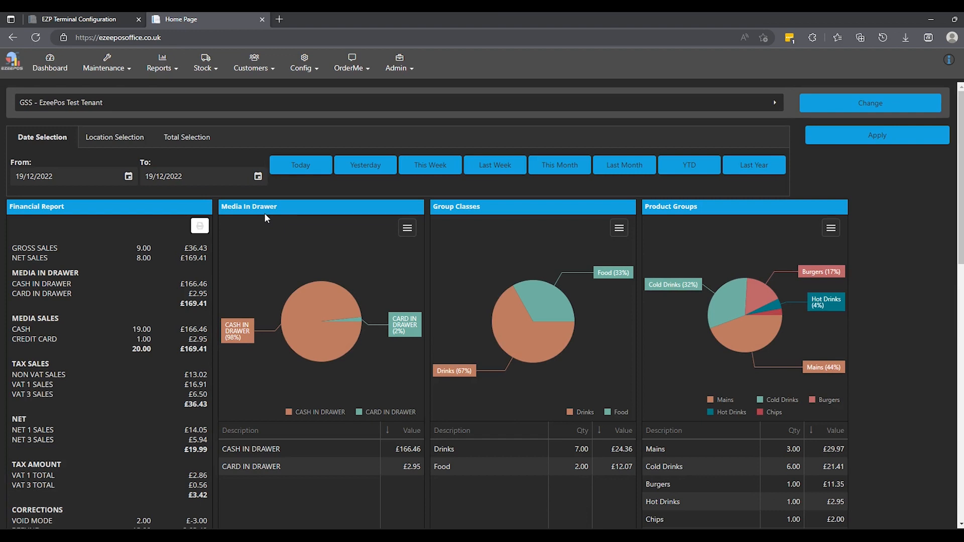
left_click(100, 69)
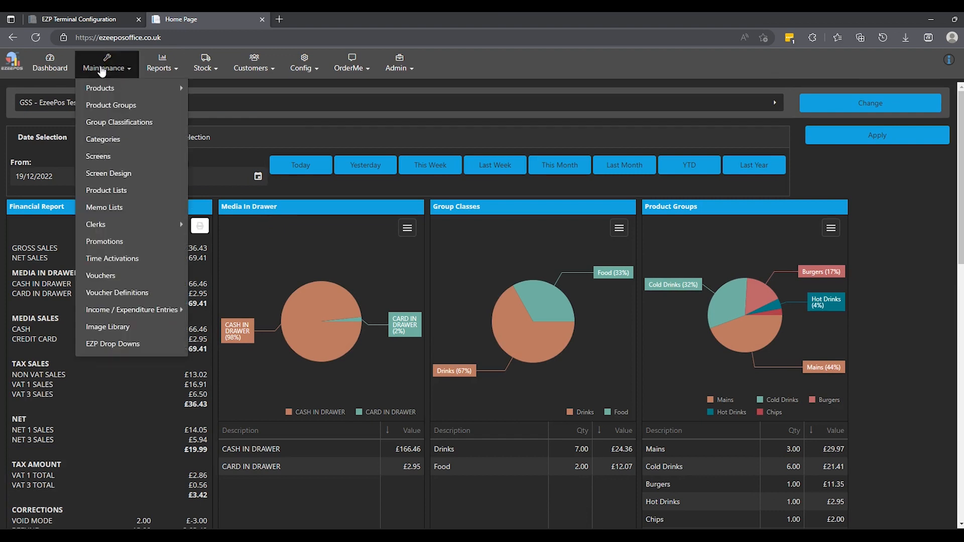
mouse_move(122, 226)
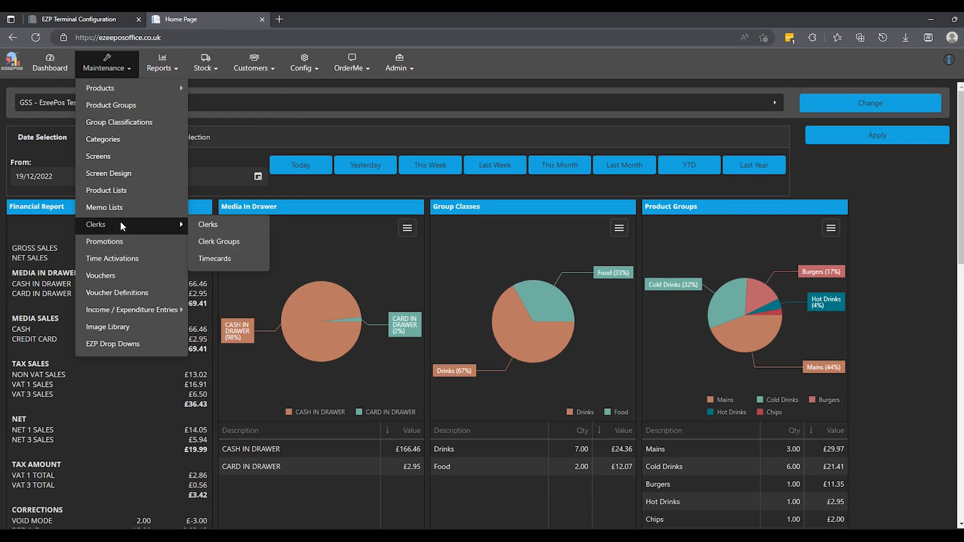
left_click(209, 225)
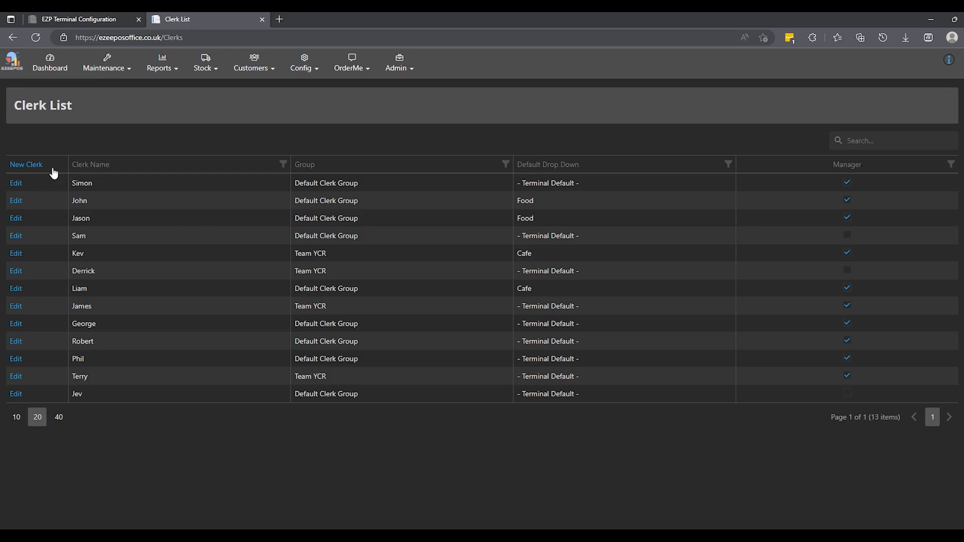
left_click(36, 166)
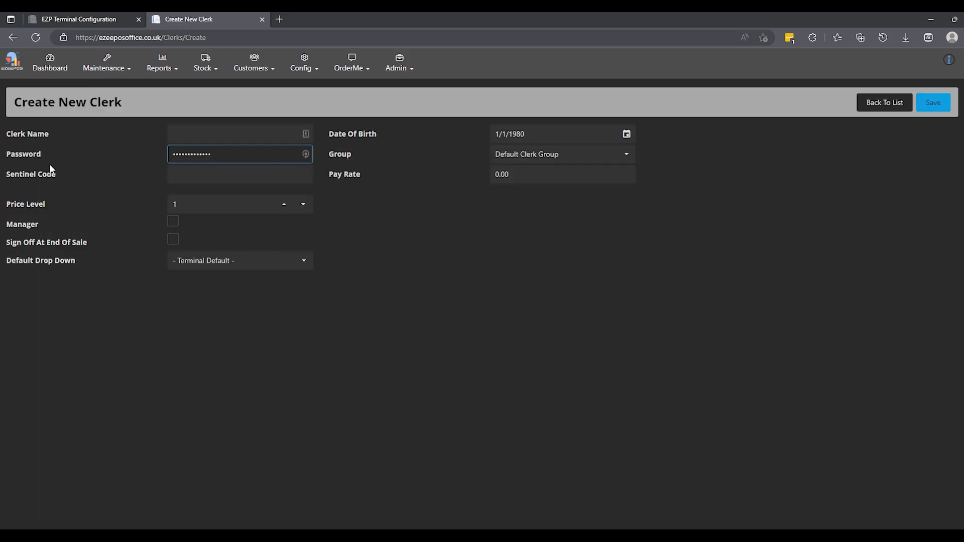
Step: Clear the prefilled password of the new clerk and enter the clerk's name
key("ctrl+a")
key("BackSpace")
left_click(188, 131)
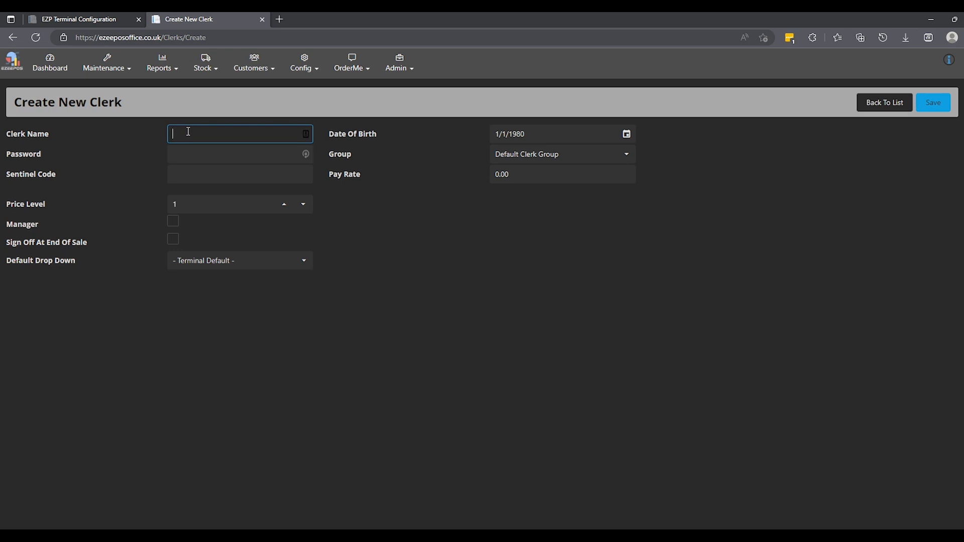
type("Emma")
left_click(177, 156)
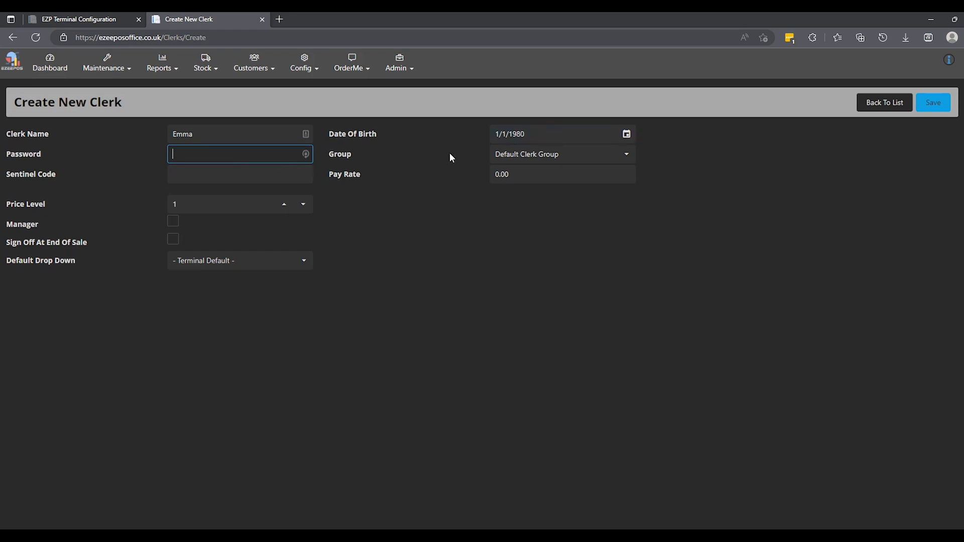
Step: Set the clerk's price level to 1 and enable Sign Off At End Of Sale
left_click(186, 204)
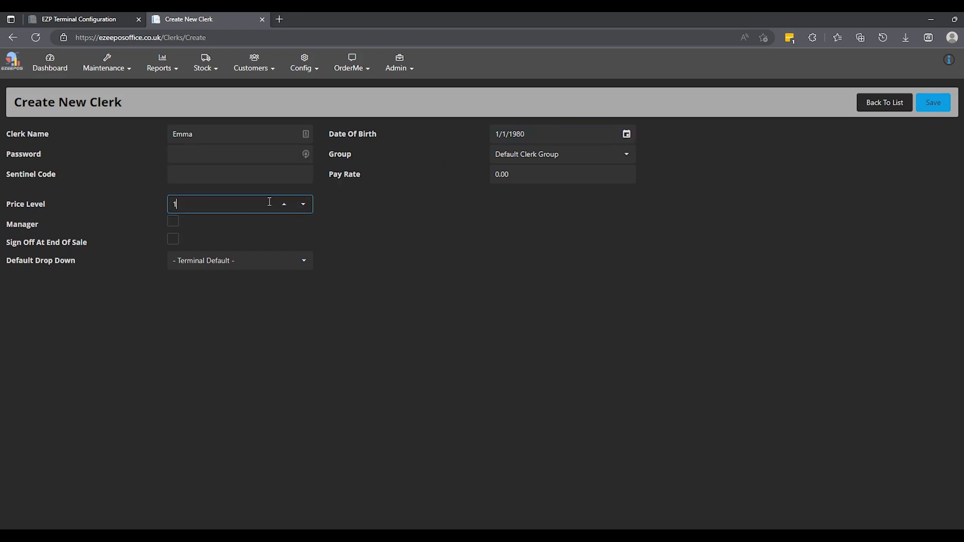
left_click(284, 205)
left_click(284, 205)
left_click(303, 205)
left_click(304, 204)
left_click(171, 225)
left_click(174, 239)
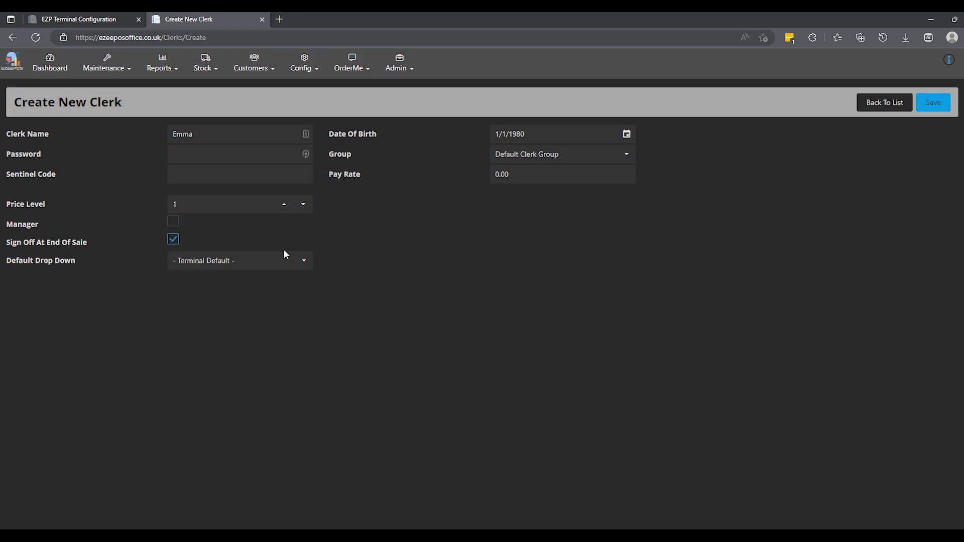
Step: Set the clerk's Default Drop Down to Cafe and save the new clerk
left_click(304, 260)
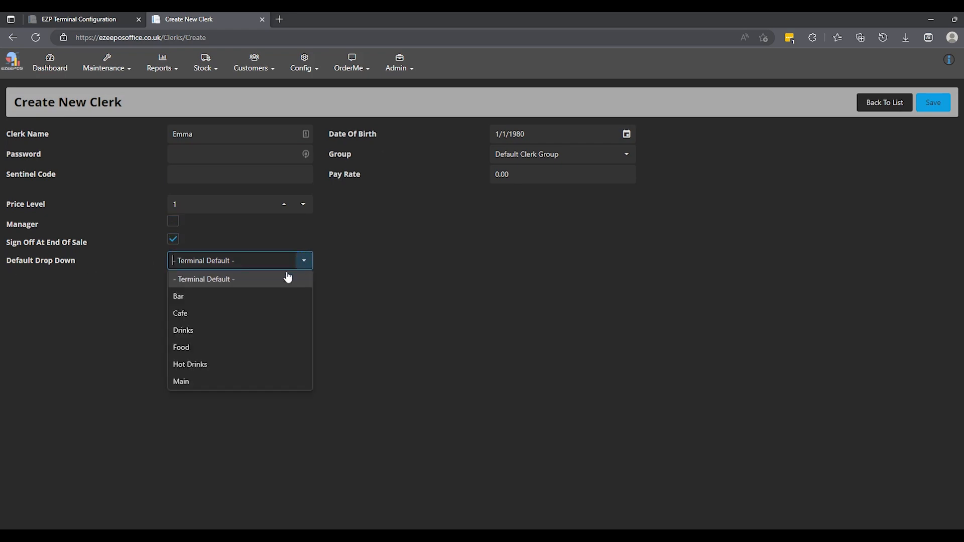
left_click(196, 313)
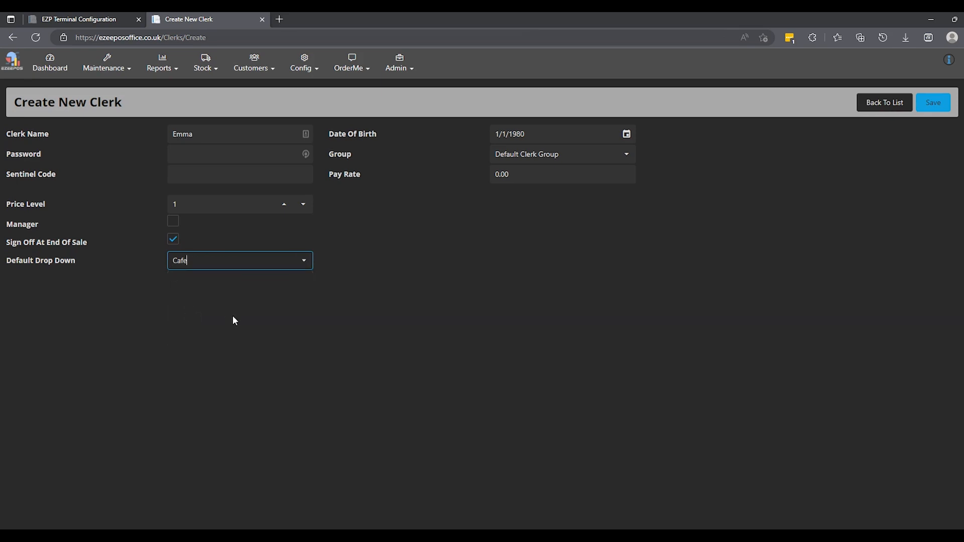
left_click(933, 103)
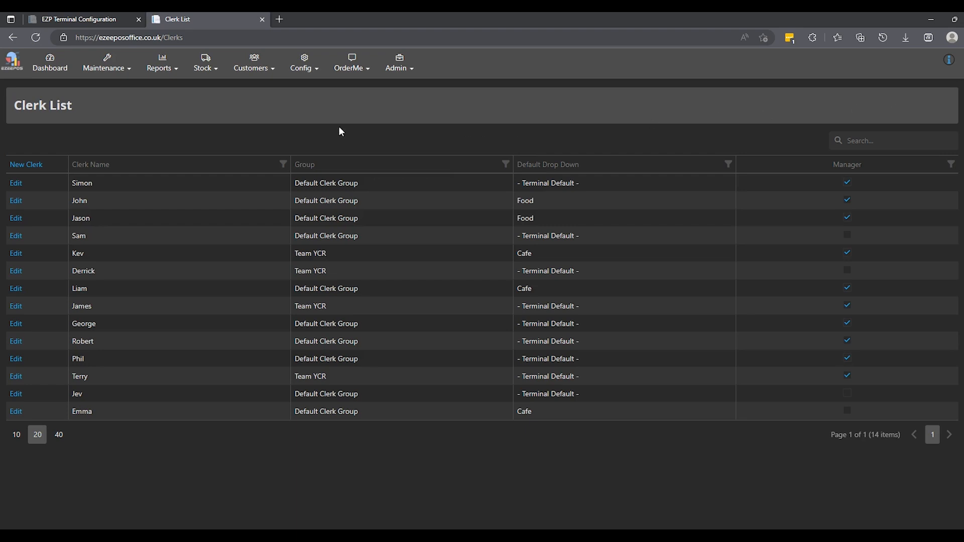
Step: Open the product group list and start a new product group
left_click(96, 69)
mouse_move(100, 89)
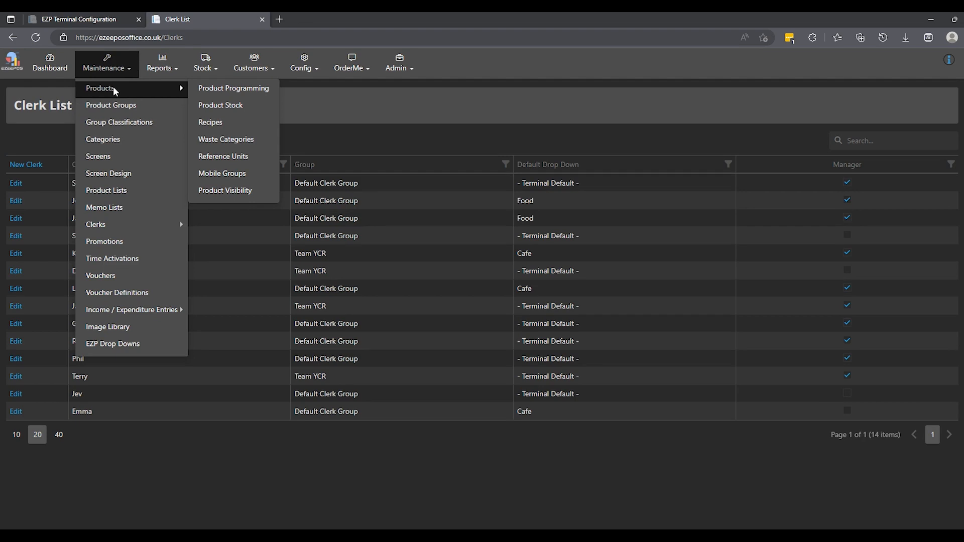
left_click(134, 107)
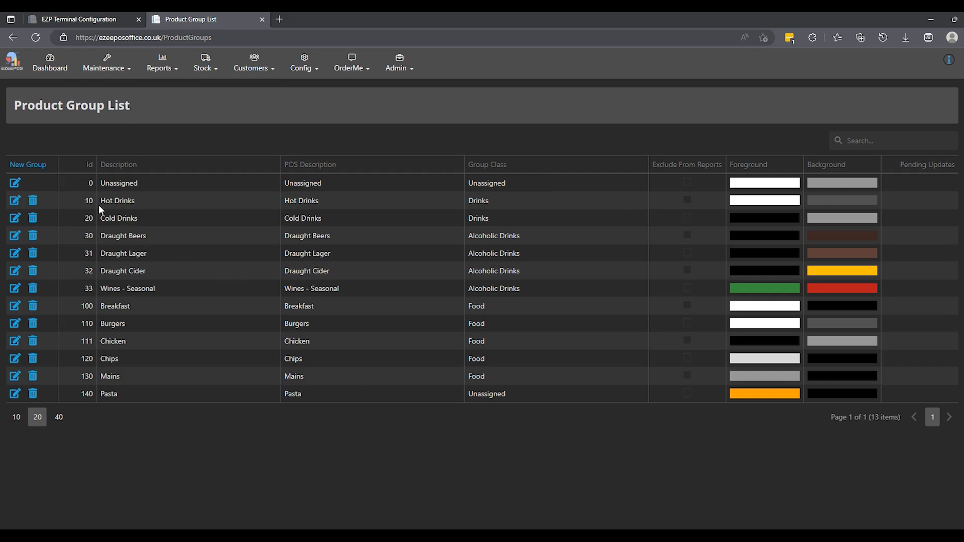
left_click(28, 166)
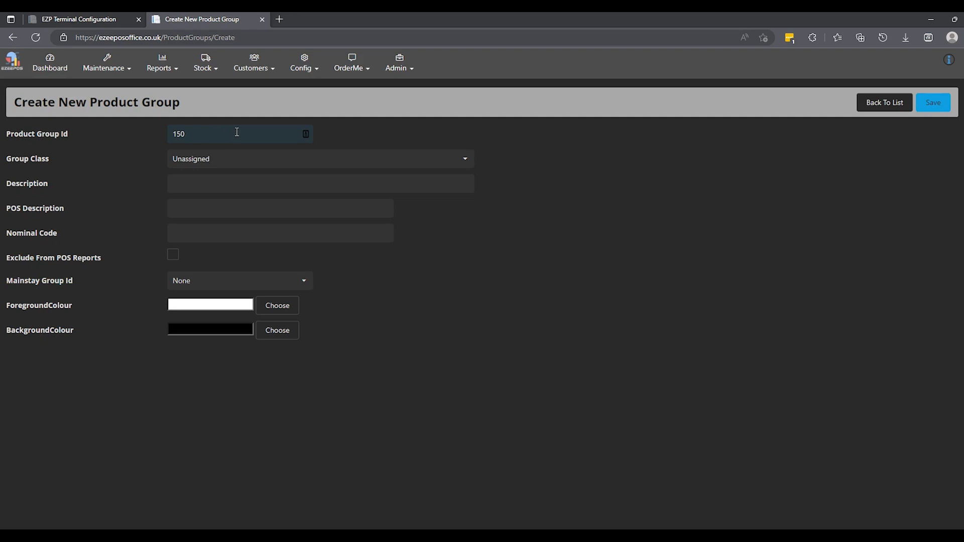
Step: Check the Group Class options and enter Fish as the new product group's description and POS description
left_click(235, 163)
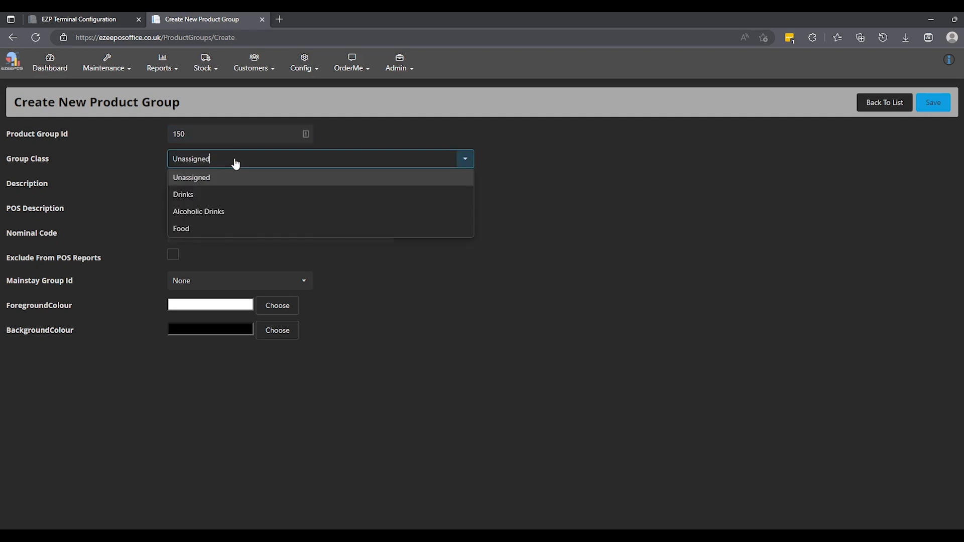
left_click(233, 158)
left_click(216, 182)
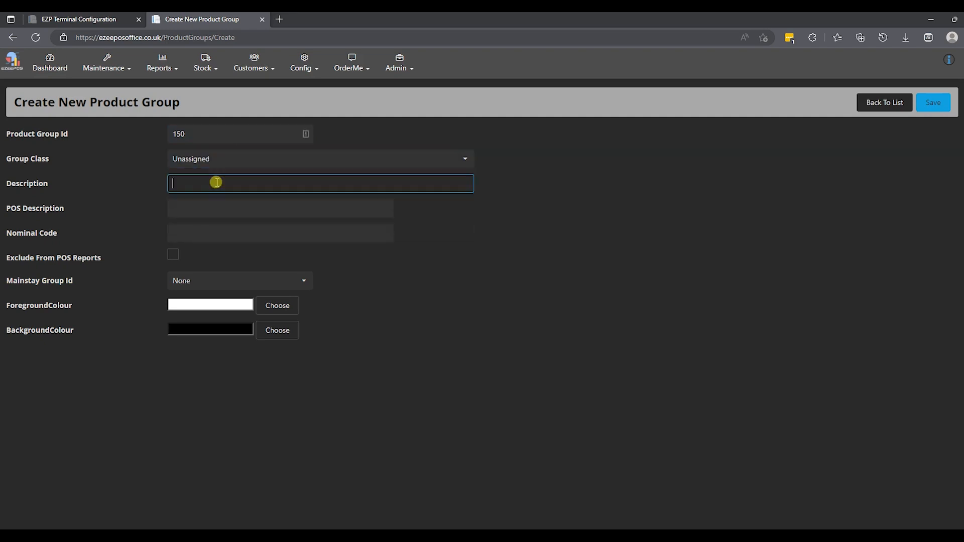
type("Fish")
left_click(205, 207)
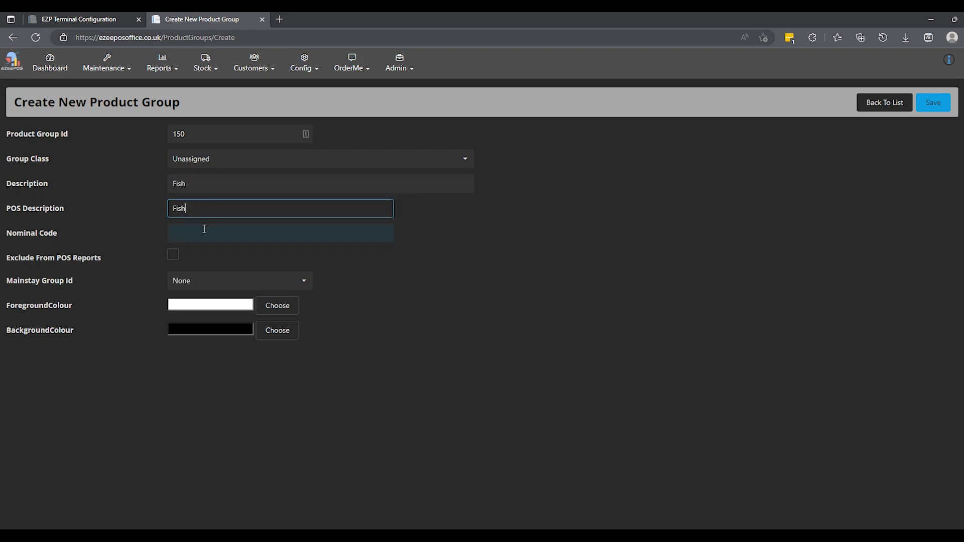
Step: Set the Fish product group's foreground colour to bright blue and save the new group
left_click(279, 306)
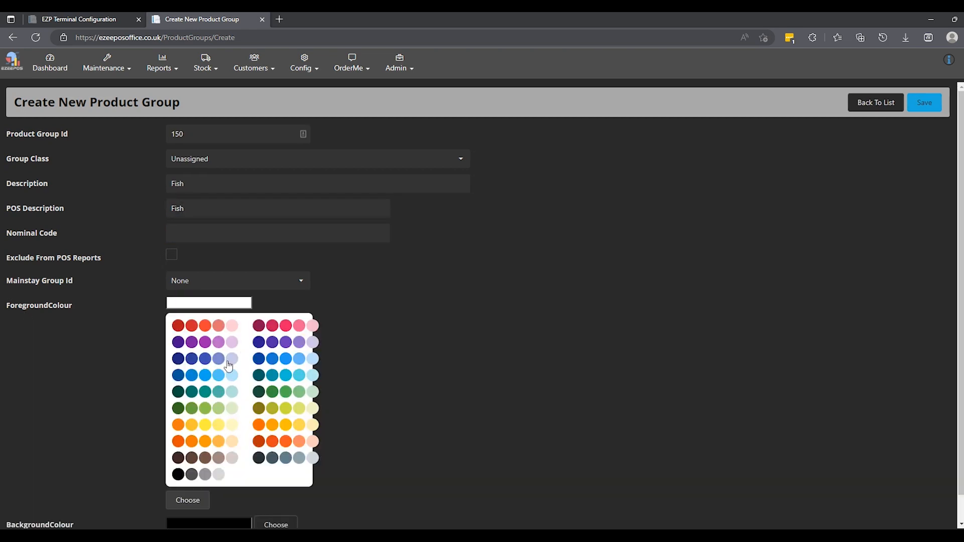
left_click(205, 375)
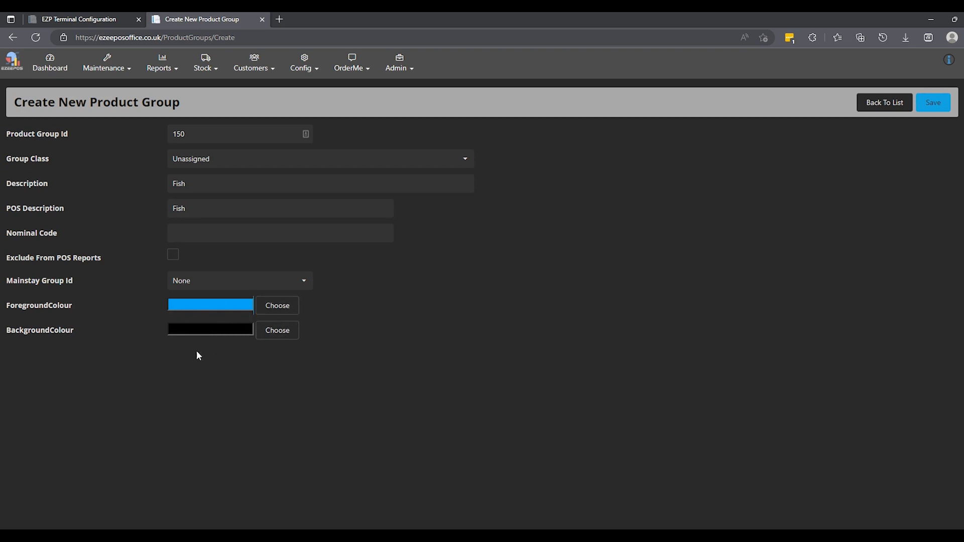
left_click(935, 103)
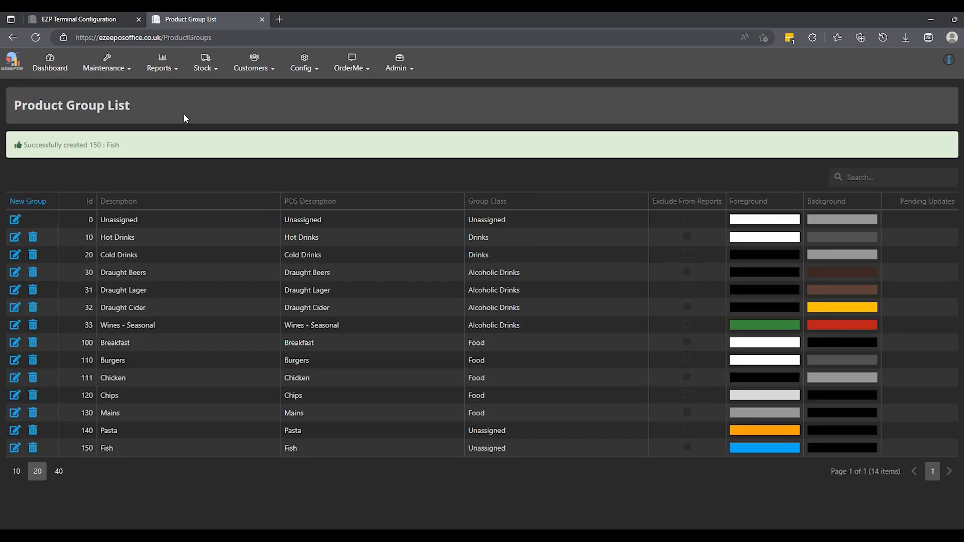
Step: Start a new product from the product list and generate the next available product id for it
left_click(114, 72)
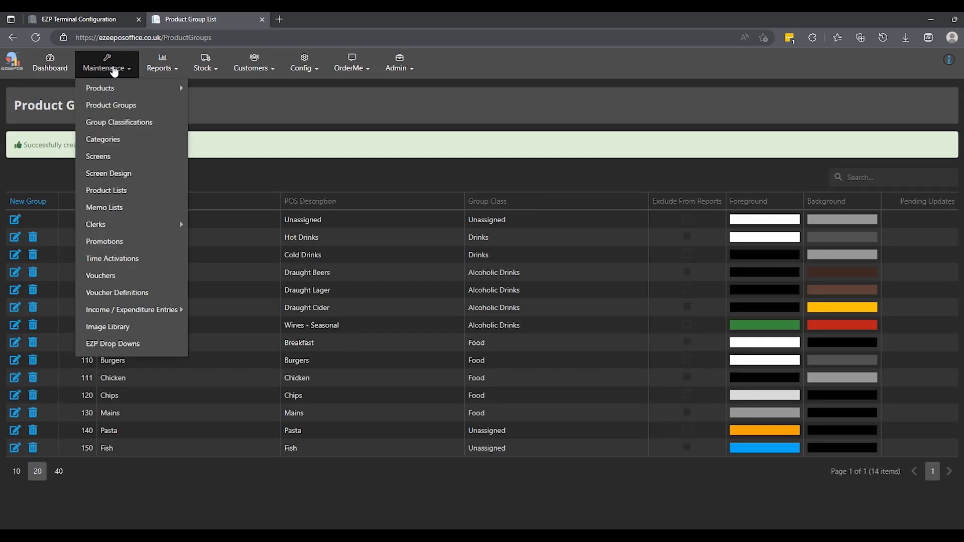
mouse_move(110, 87)
left_click(230, 89)
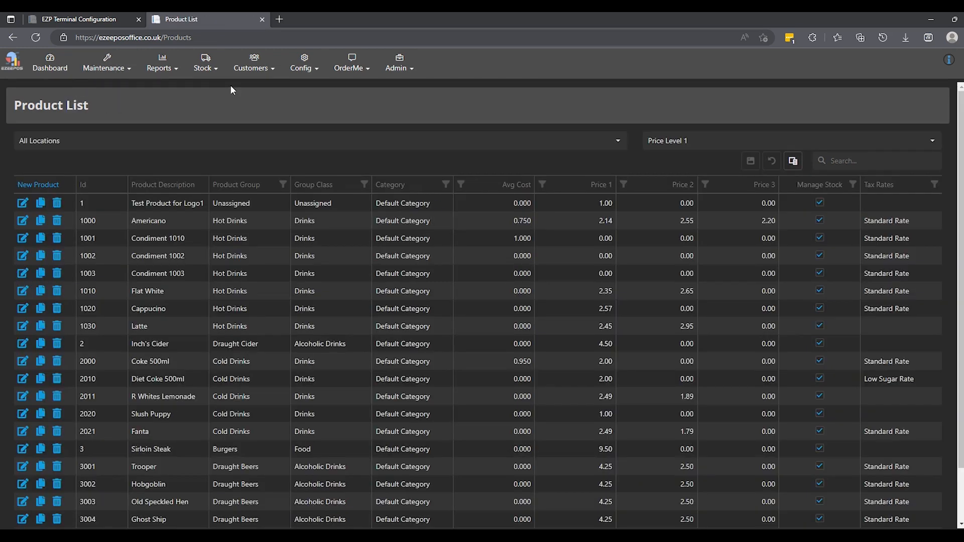
left_click(42, 185)
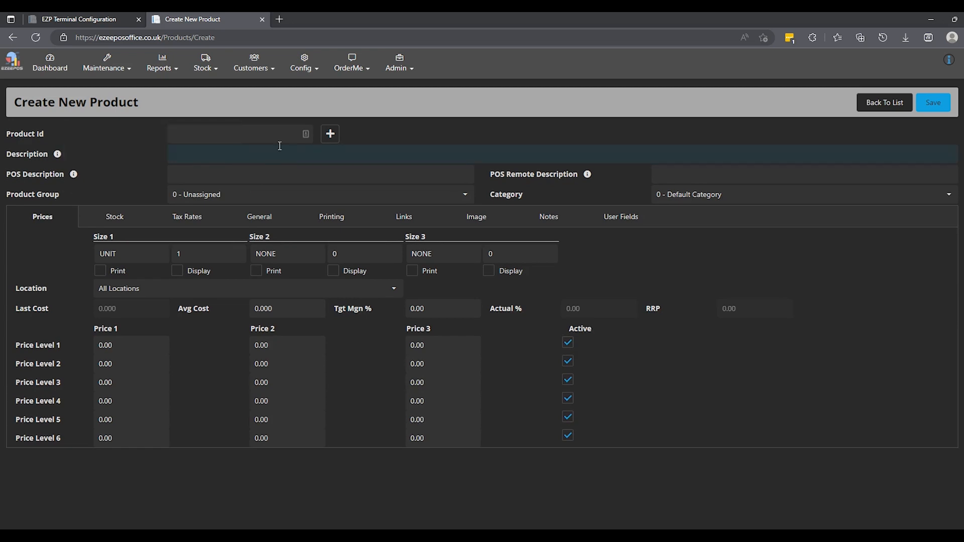
left_click(335, 135)
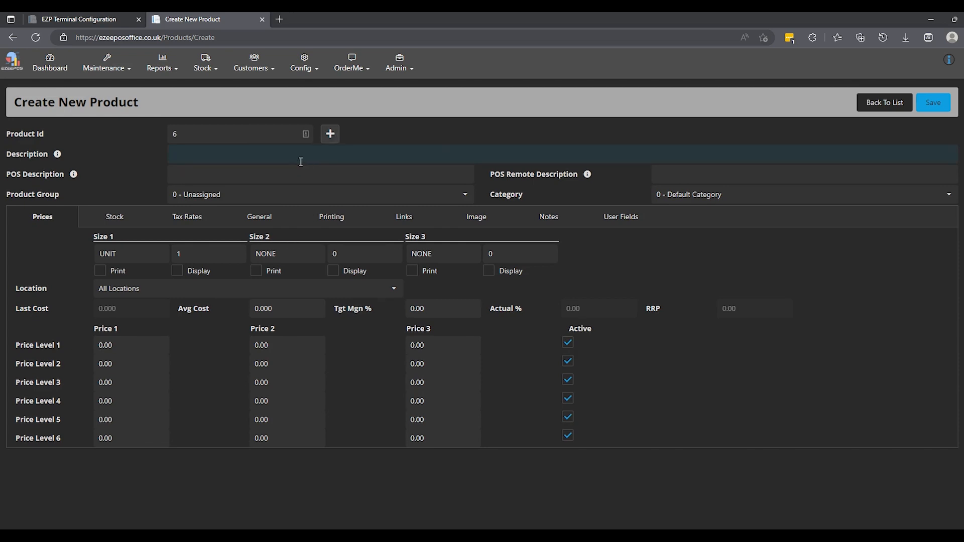
Step: Enter Fish and Chips as the product's description and assign it to the product group 150 - Fish
left_click(233, 157)
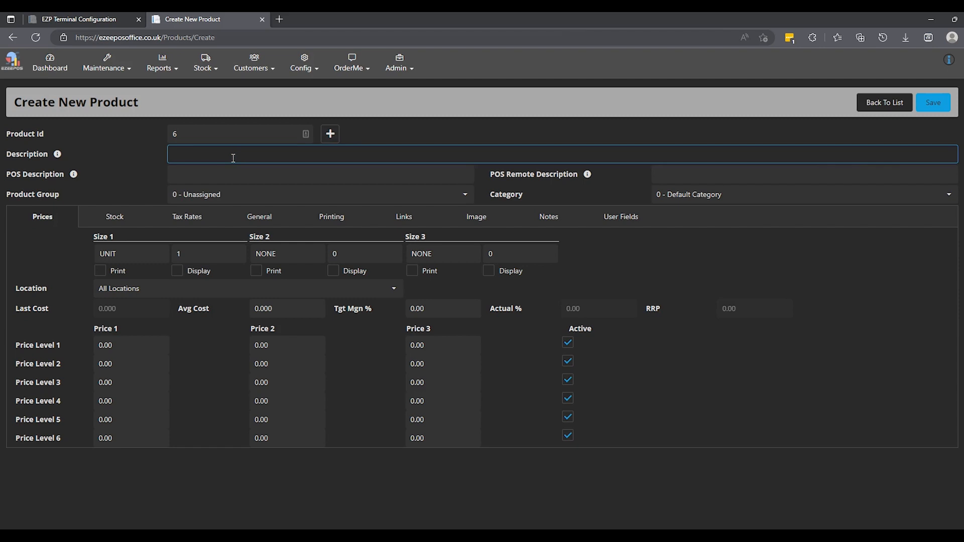
type("Fish and Chips")
key("Tab")
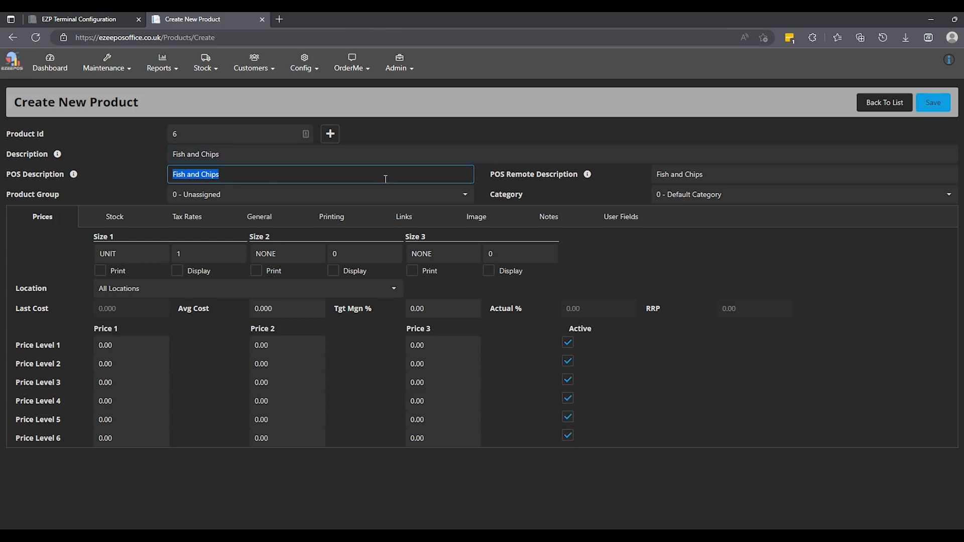
left_click(468, 201)
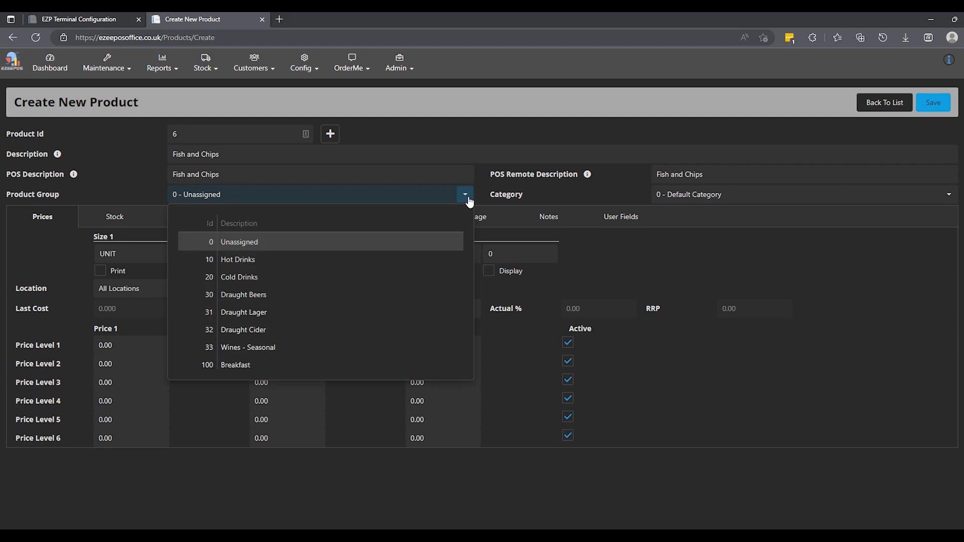
scroll(256, 338, "down", 3)
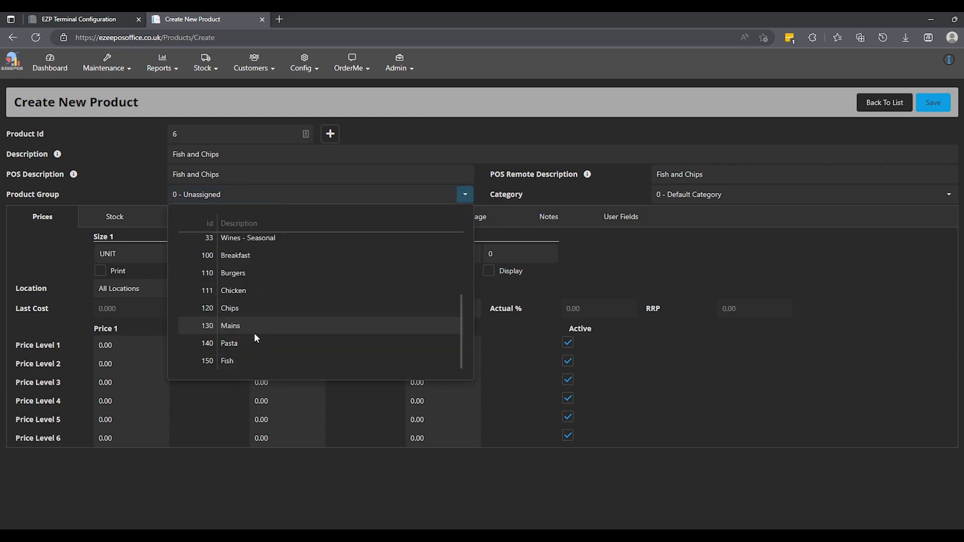
left_click(228, 361)
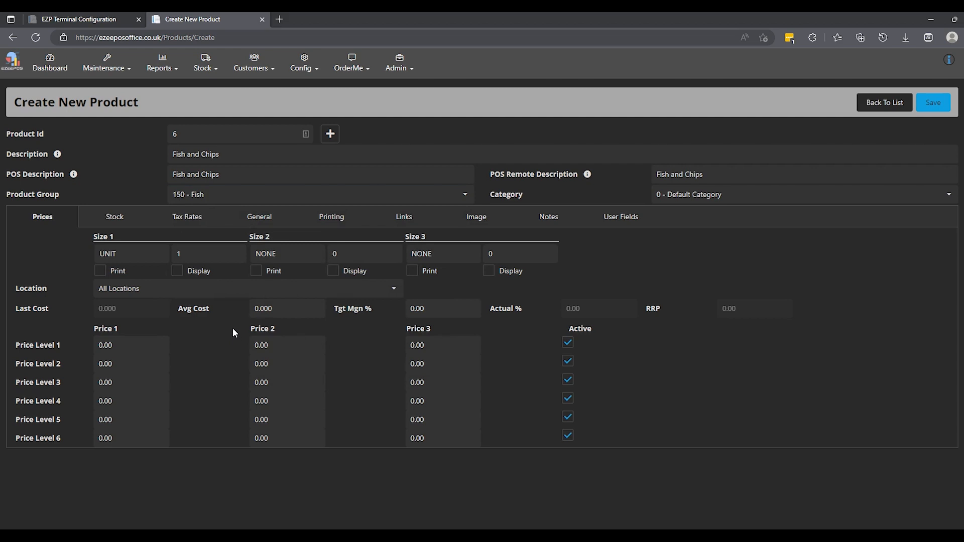
Step: Set the product's Price Level 1 values to 8.99 for Price 1 and 6.99 for Price 2
left_click(133, 257)
left_click(485, 254)
left_click(126, 345)
type("8.99")
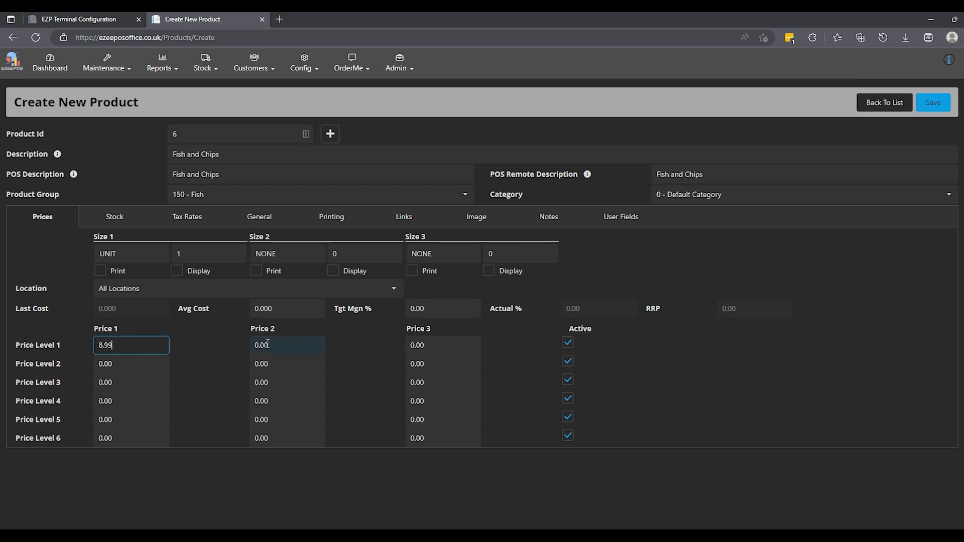
left_click(234, 346)
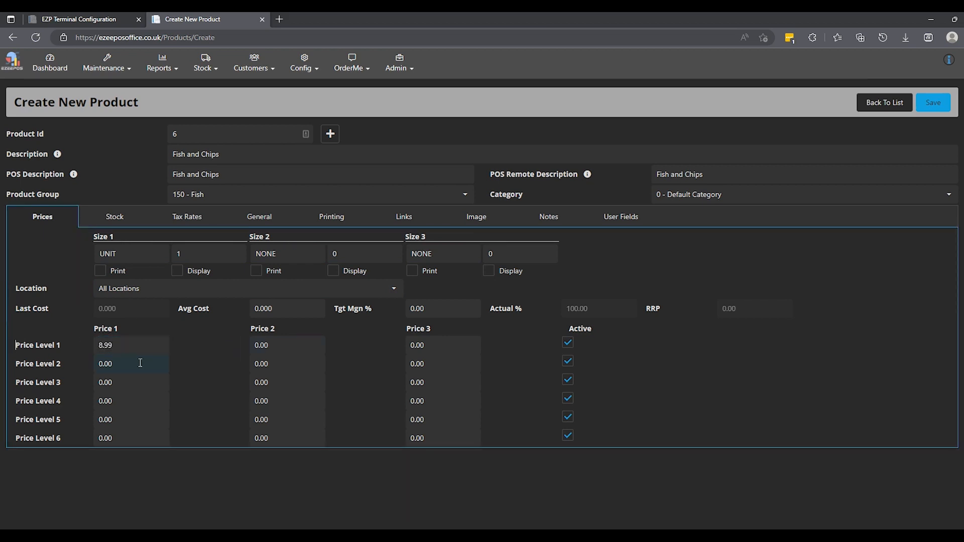
left_click(270, 344)
type("6.99")
Step: Name the product's three sizes Large for Size 1, Medium for Size 2 and Small for Size 3
left_click(121, 252)
double_click(121, 253)
type("Large")
double_click(293, 258)
type("Medium")
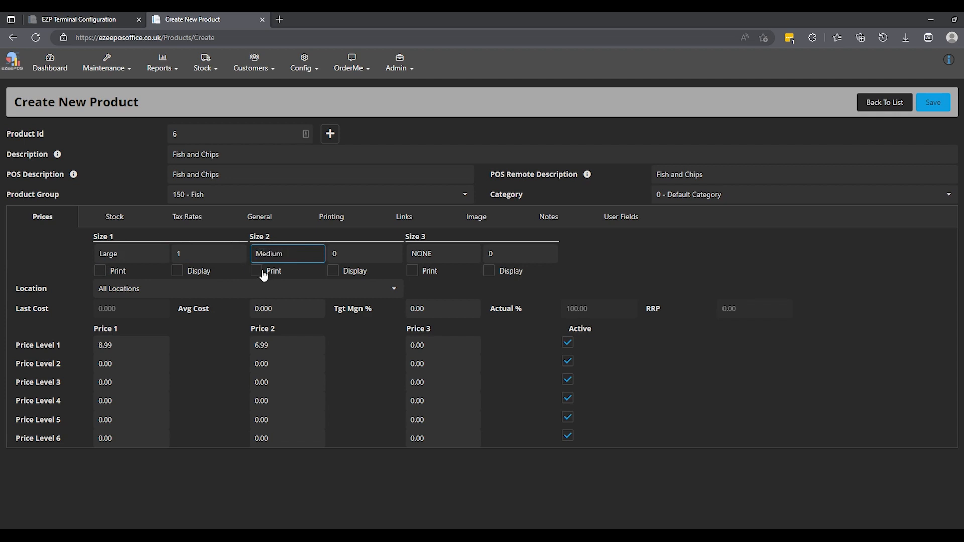
double_click(456, 249)
type("Small")
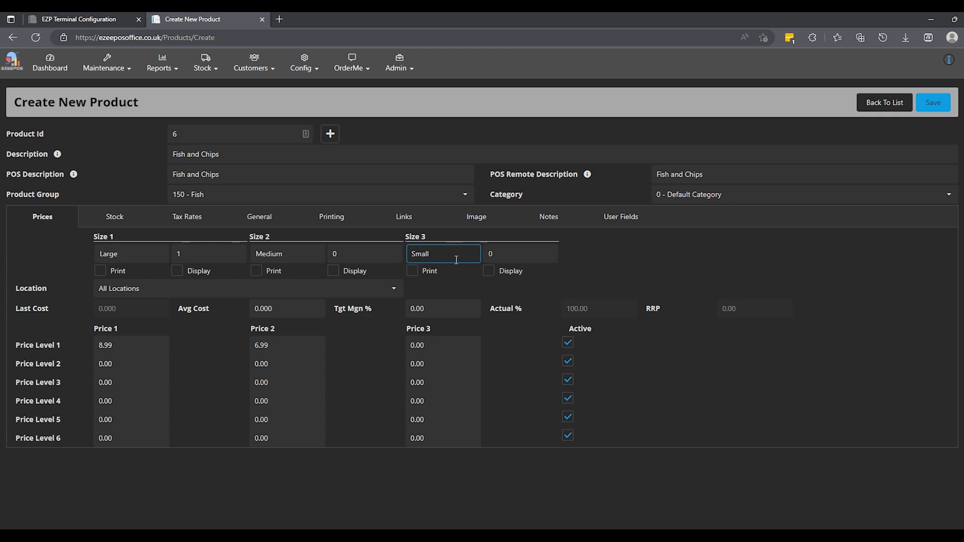
Step: Set Price 3 at Price Level 1 to 3.99, then save the product and return to the dashboard
left_click(434, 346)
type("3.99")
left_click(370, 353)
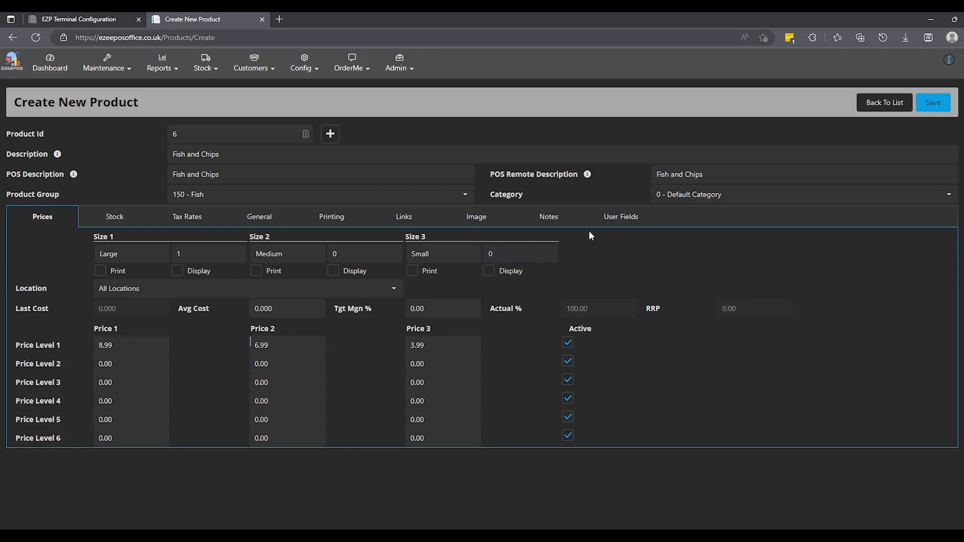
left_click(927, 107)
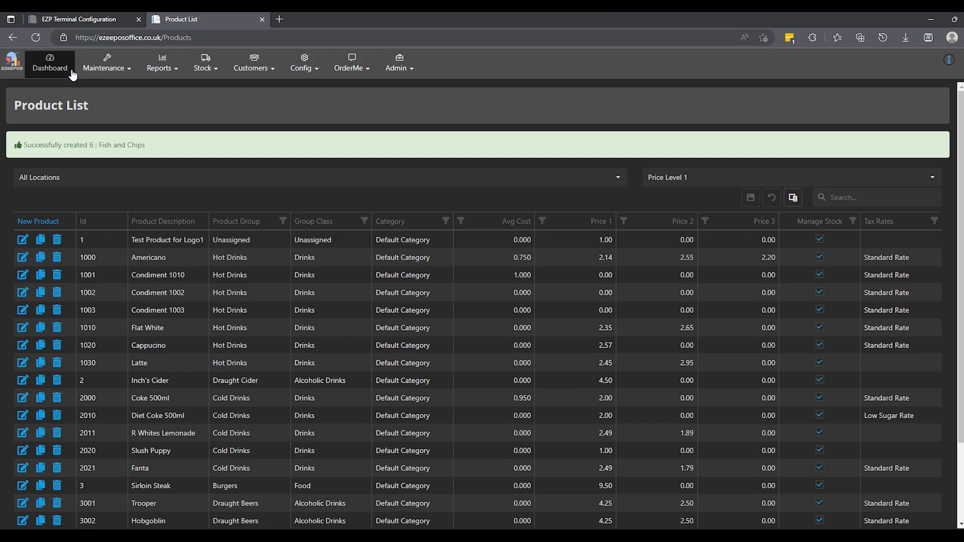
left_click(55, 62)
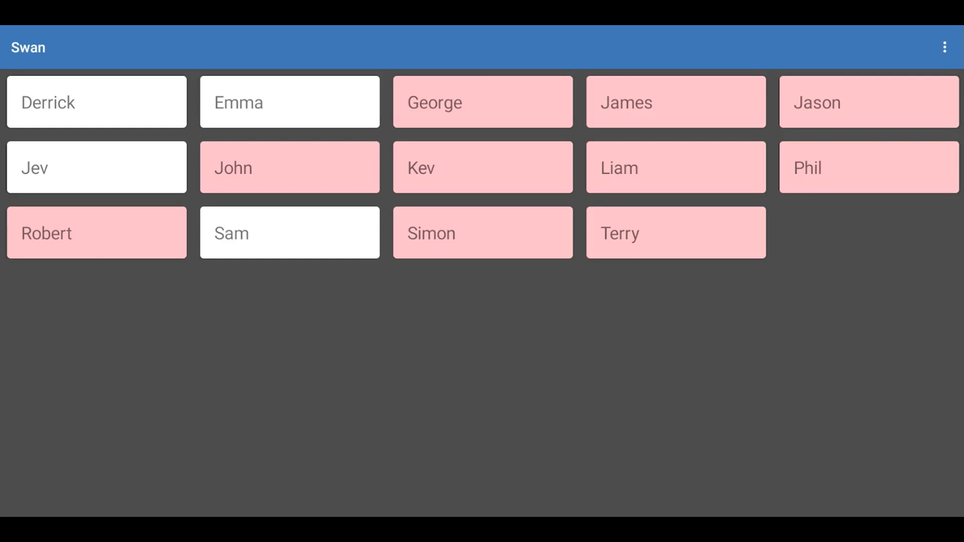
Step: Switch to the EzeePos terminal and enter its back office using the back office password
left_click(945, 47)
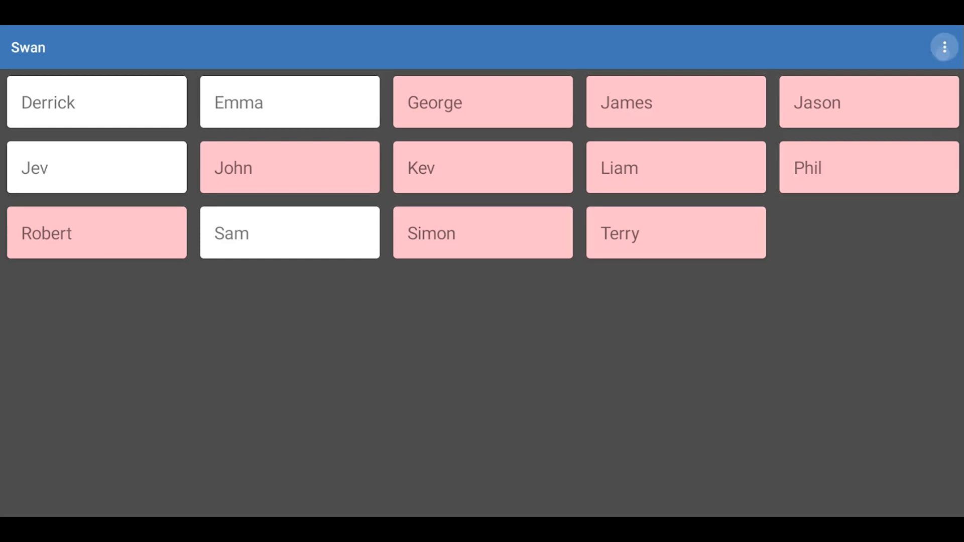
left_click(857, 81)
left_click(438, 282)
type("12345")
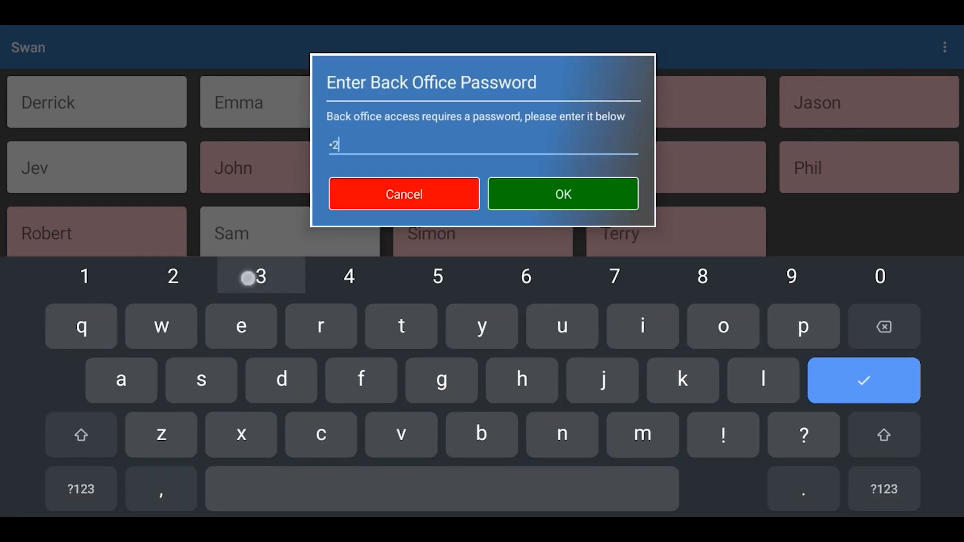
left_click(582, 187)
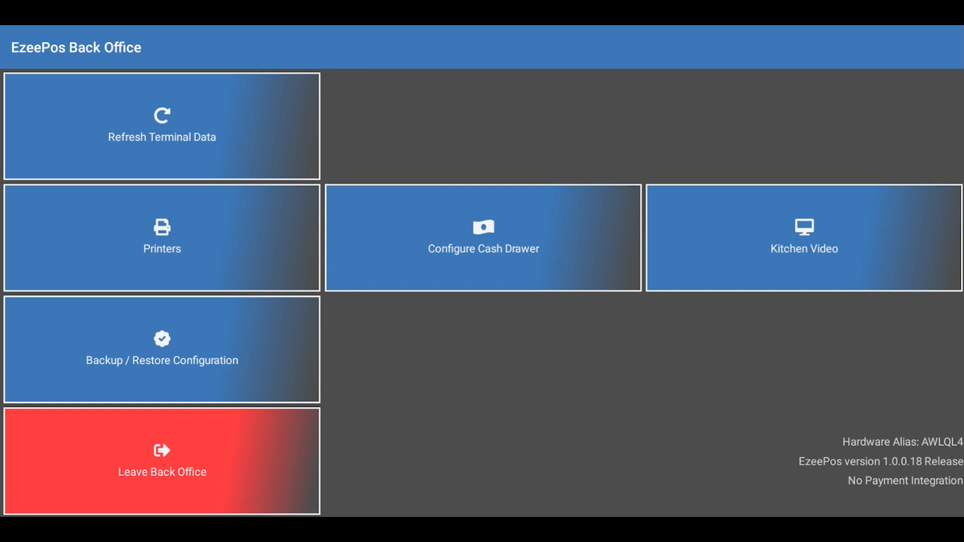
Step: Refresh the terminal data and leave the terminal's back office
left_click(162, 126)
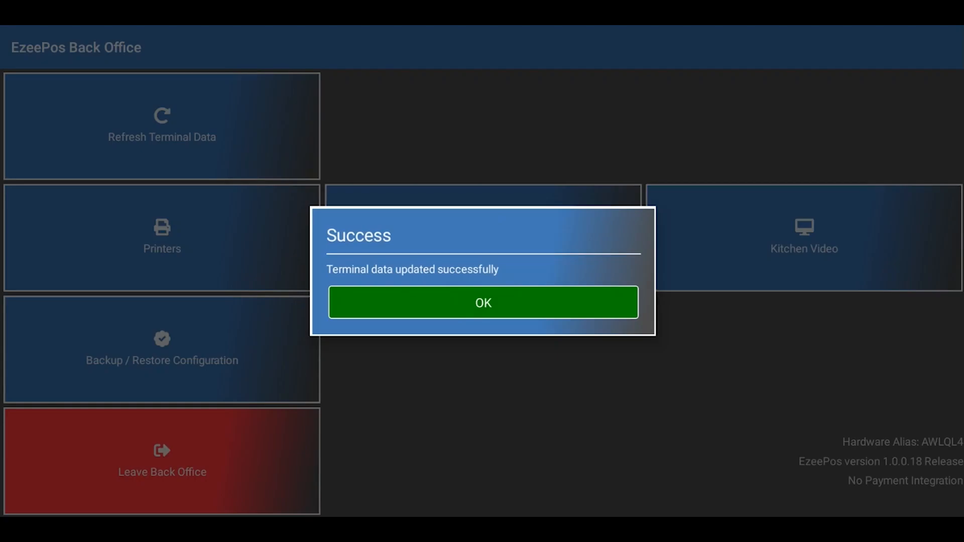
left_click(390, 303)
left_click(193, 473)
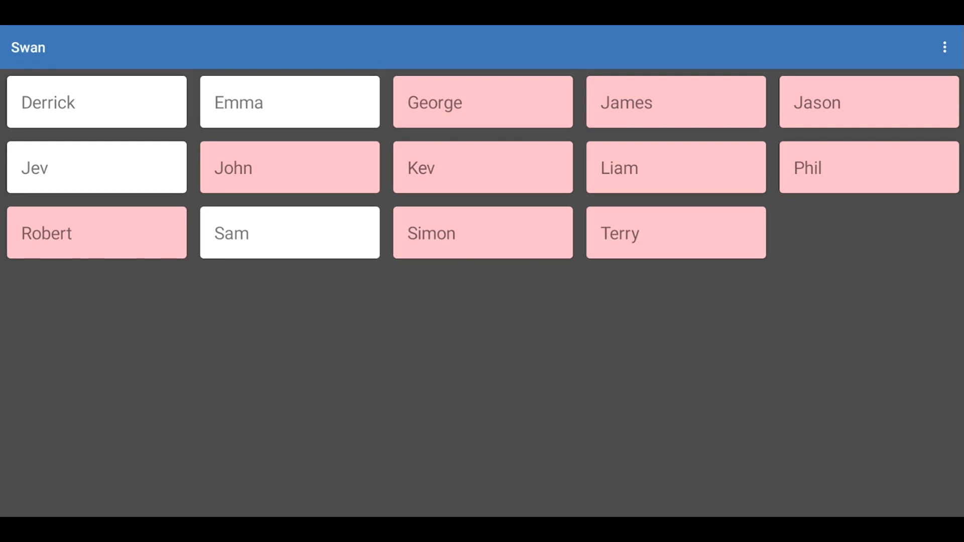
Step: Sign on as a clerk and add one Coke 500ml and one Pint R Whites Lemonade to the sale
left_click(645, 150)
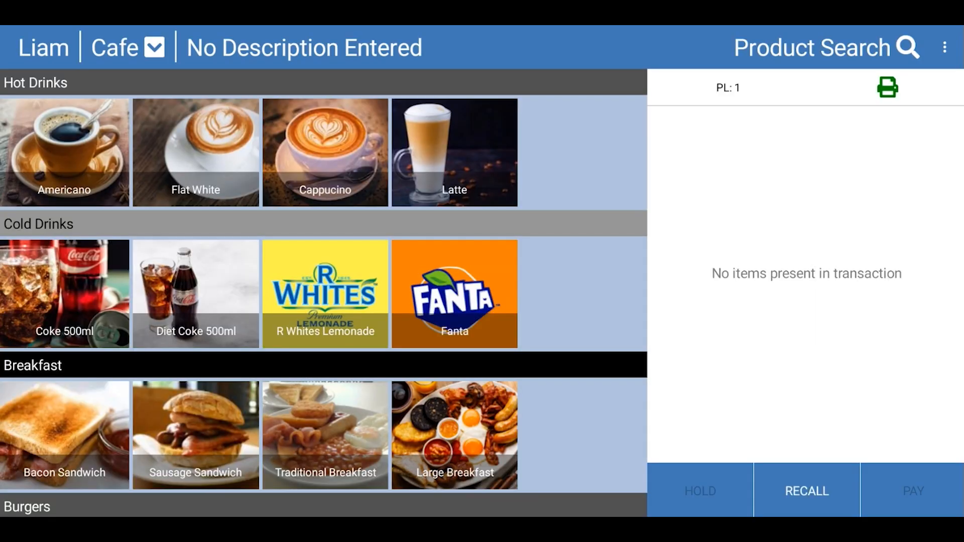
left_click(61, 259)
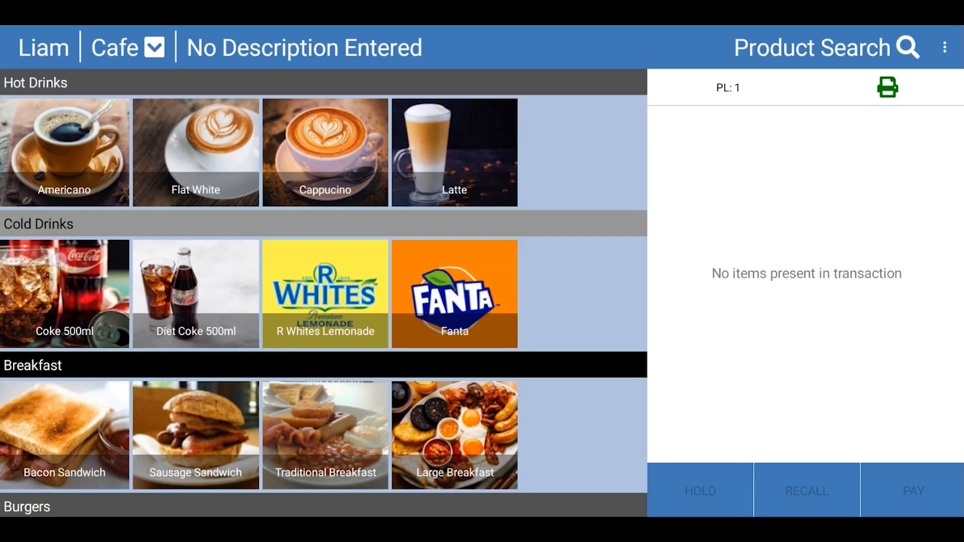
left_click(339, 271)
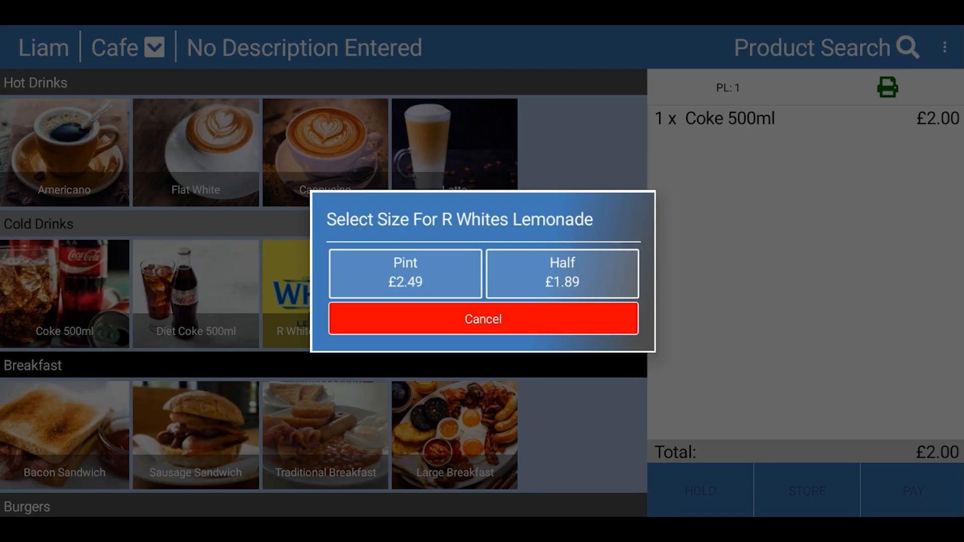
left_click(414, 268)
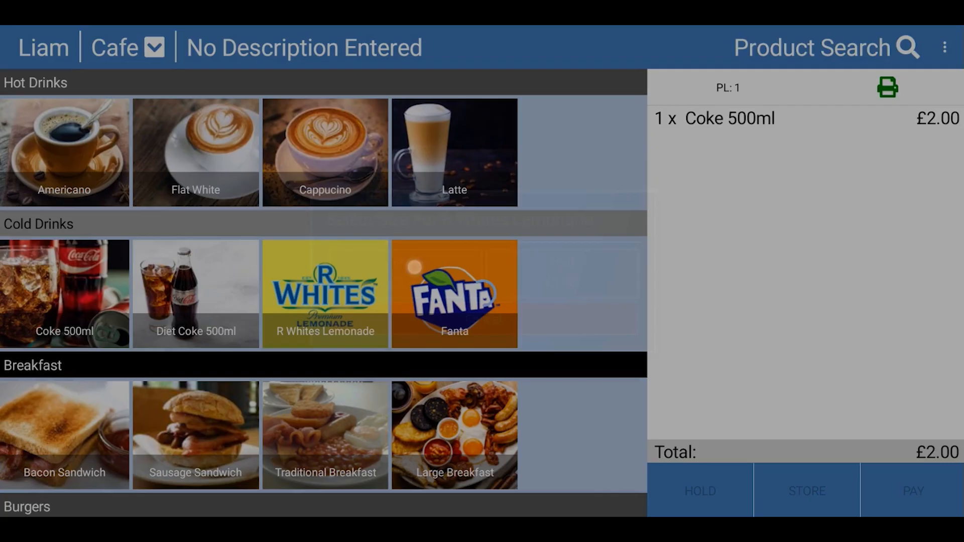
Step: Pay for the sale with £5.00 cash instead of the prefilled amount and finalise the transaction
left_click(912, 491)
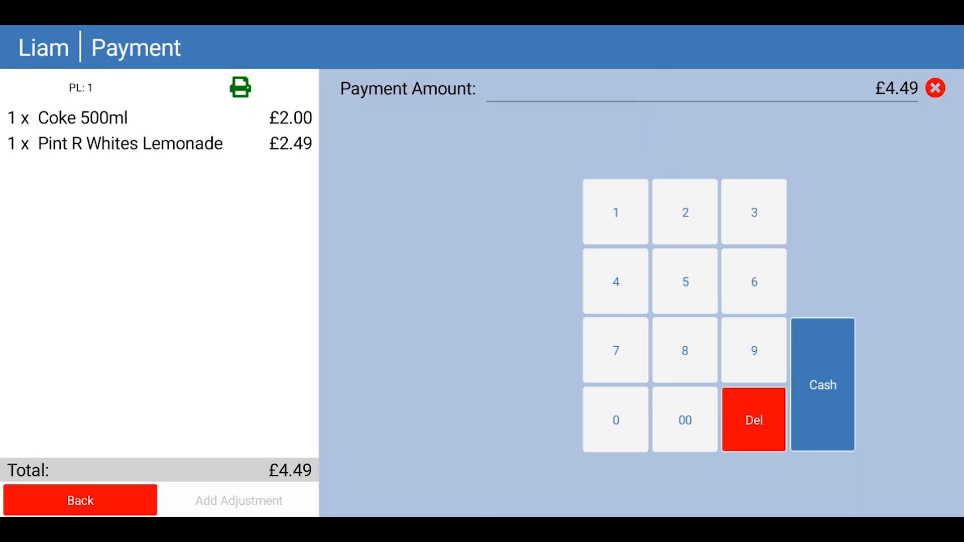
left_click(935, 88)
left_click(693, 272)
left_click(685, 420)
left_click(821, 391)
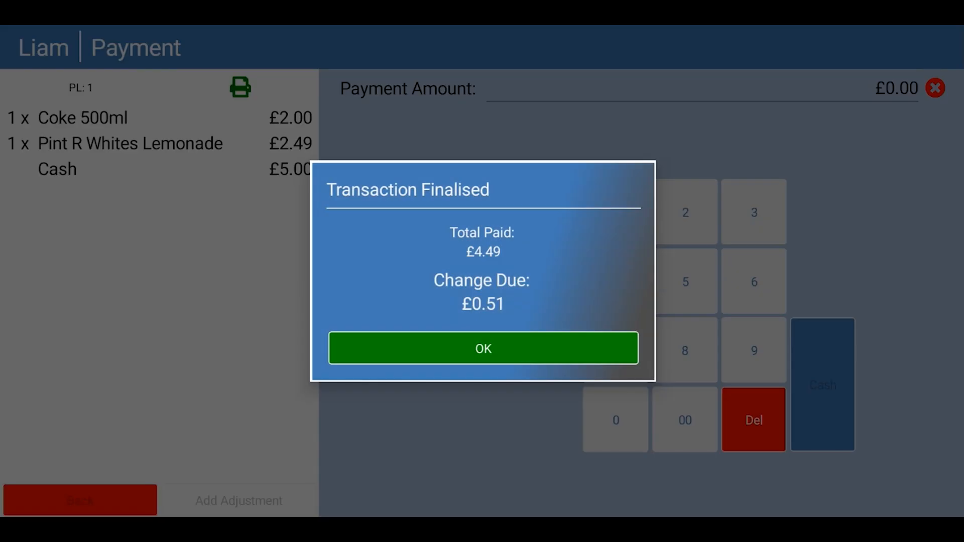
left_click(455, 352)
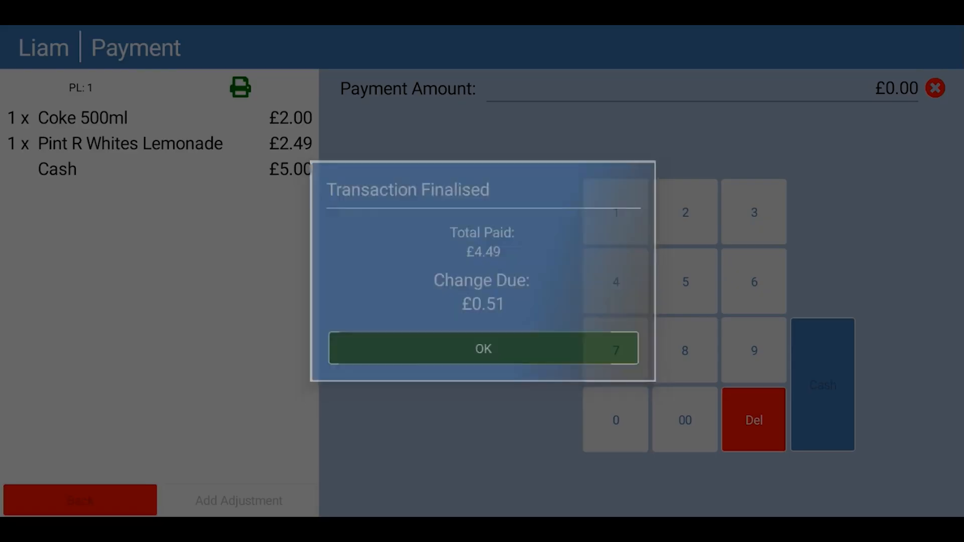